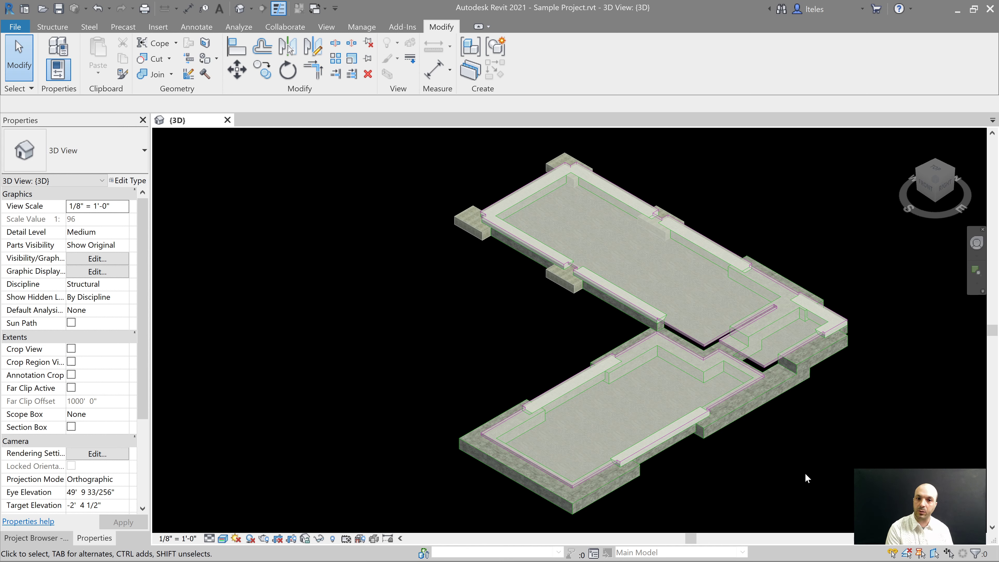
Examine the foundation in 3D, focusing on the WF1 - 48"x24" footing and slab edge at the end of the lower wing
{"action": "scroll", "coordinate": [613, 330], "scroll_direction": "up", "scroll_amount": 3}
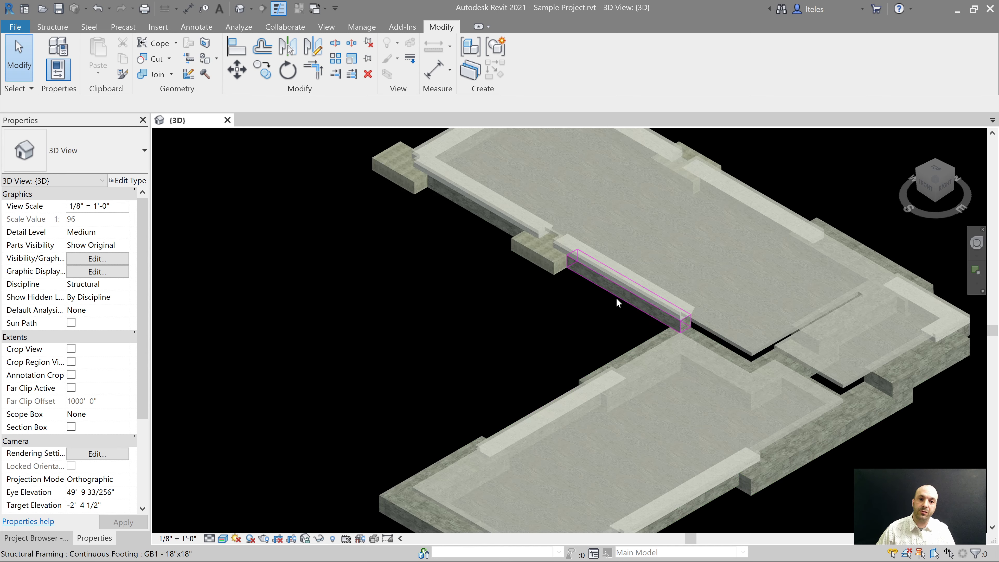
{"action": "scroll", "coordinate": [535, 375], "scroll_direction": "down", "scroll_amount": 3}
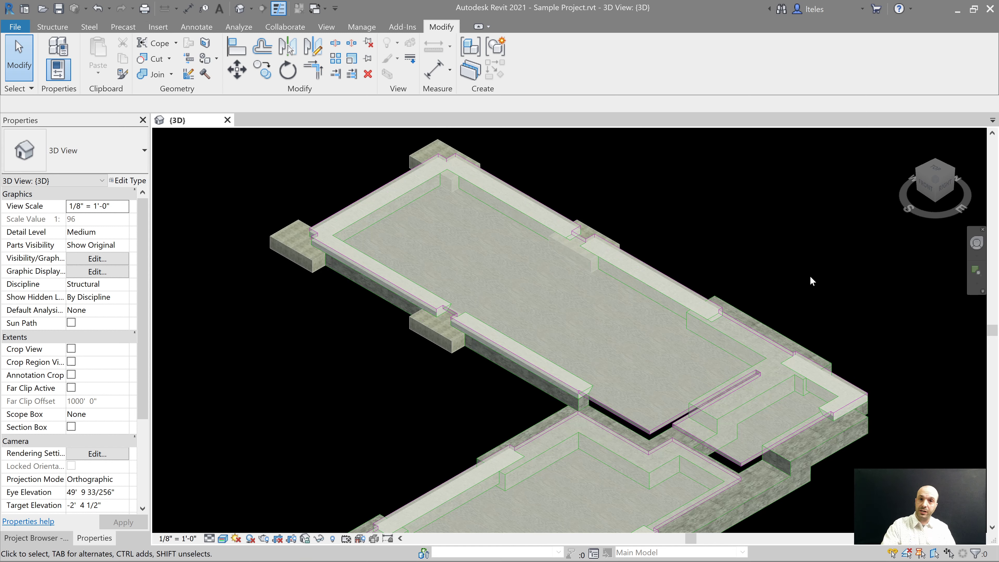
{"action": "middle_click_drag", "start_coordinate": [843, 504], "coordinate": [902, 401]}
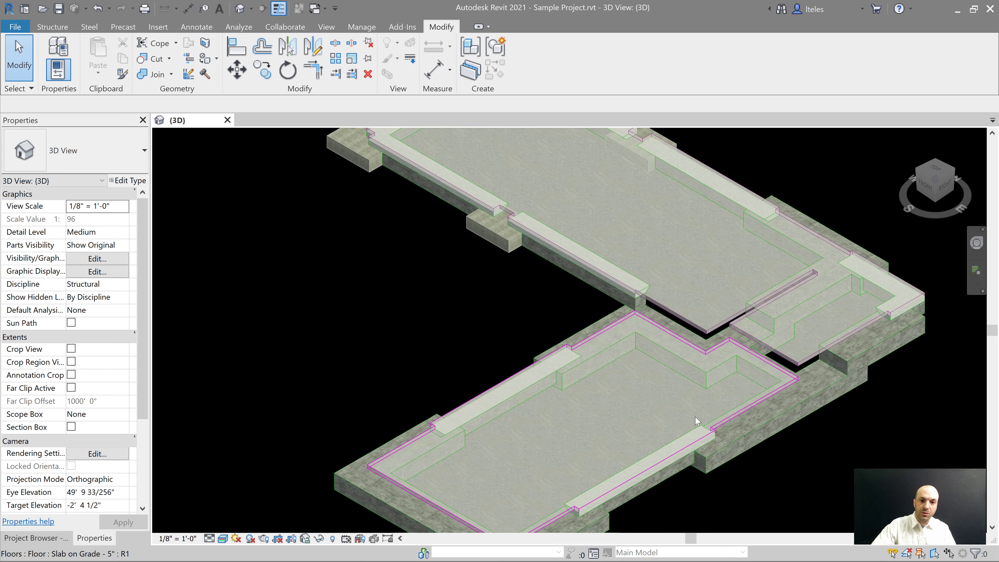
{"action": "scroll", "coordinate": [600, 407], "scroll_direction": "up", "scroll_amount": 5}
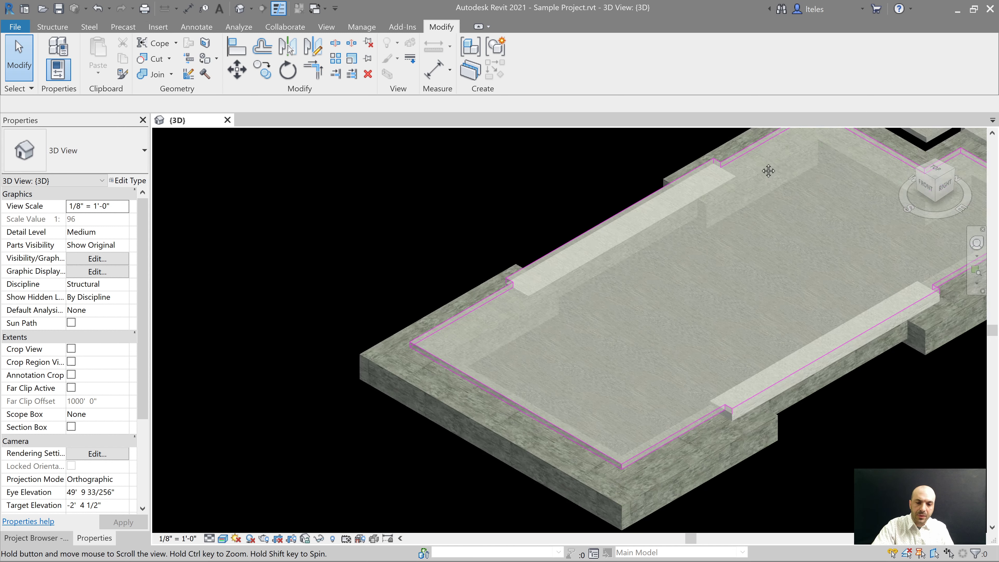
{"action": "scroll", "coordinate": [514, 399], "scroll_direction": "up", "scroll_amount": 1}
{"action": "left_click", "coordinate": [532, 369]}
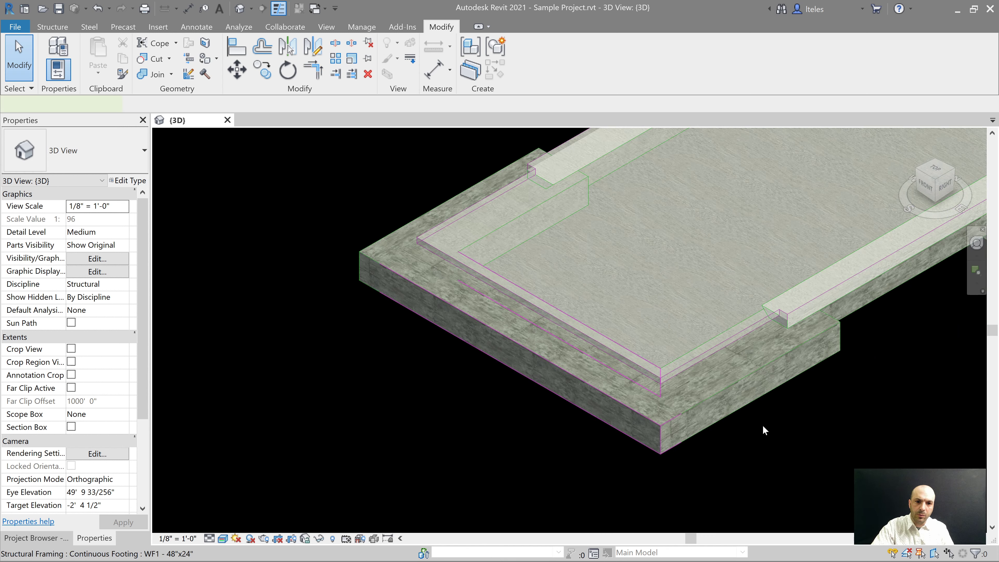
{"action": "middle_click_drag", "start_coordinate": [771, 437], "coordinate": [729, 454], "text": "shift"}
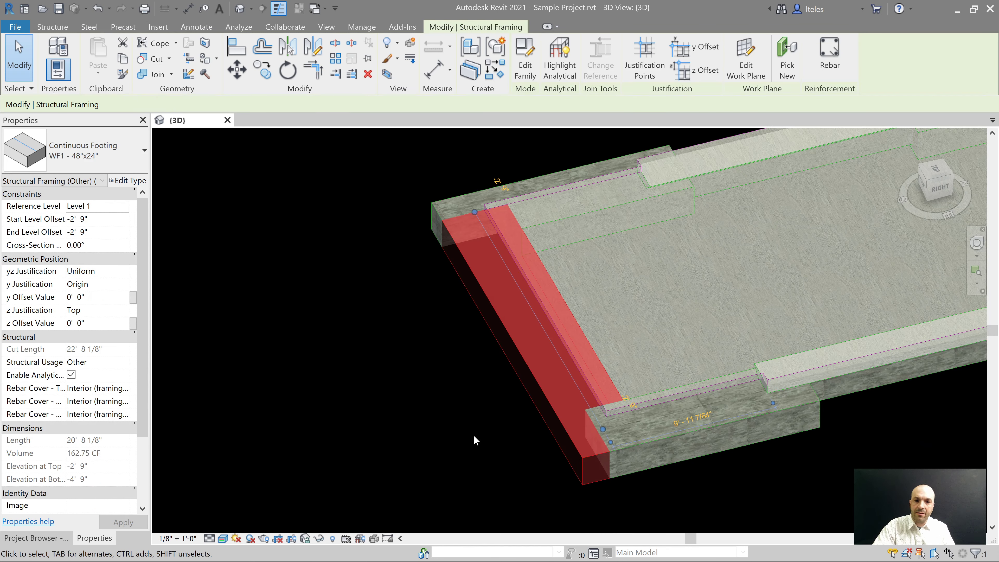
{"action": "left_click", "coordinate": [472, 423]}
{"action": "middle_click_drag", "start_coordinate": [403, 433], "coordinate": [299, 450]}
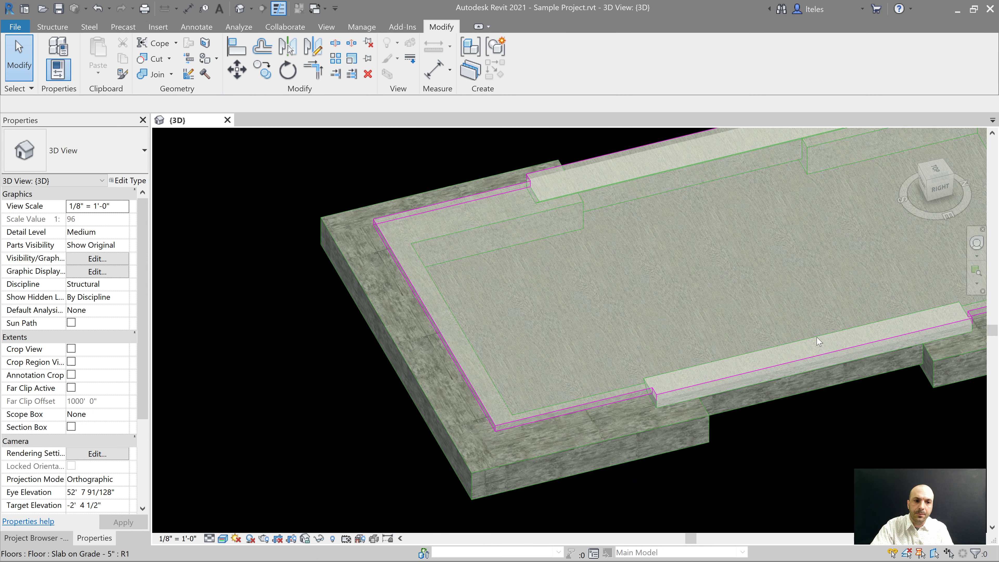
Create a Thickened Slab Edge like the existing one along the slab's end edge above the WF1 footing, picking the edge as its line
{"action": "left_click", "coordinate": [843, 442]}
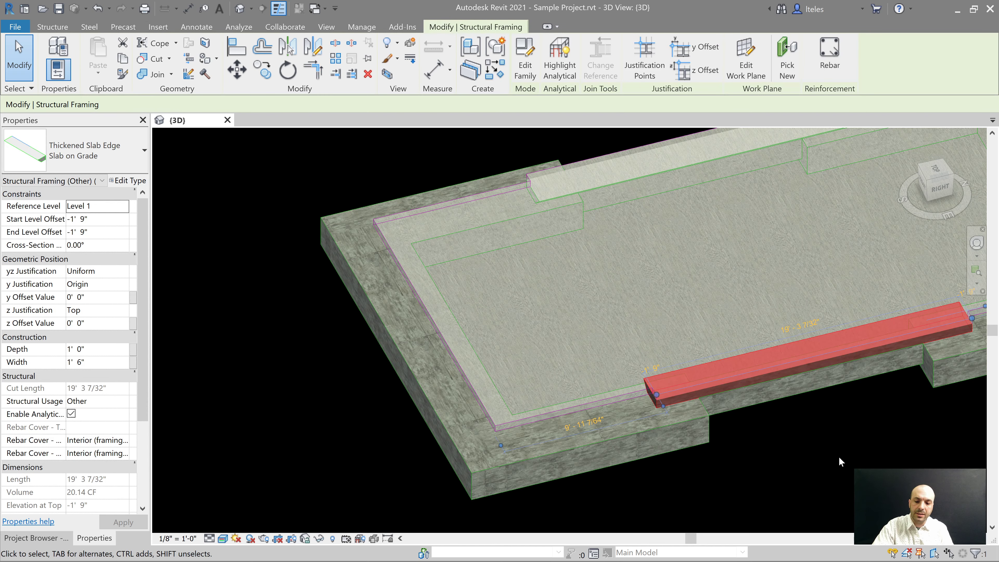
{"action": "right_click", "coordinate": [789, 347]}
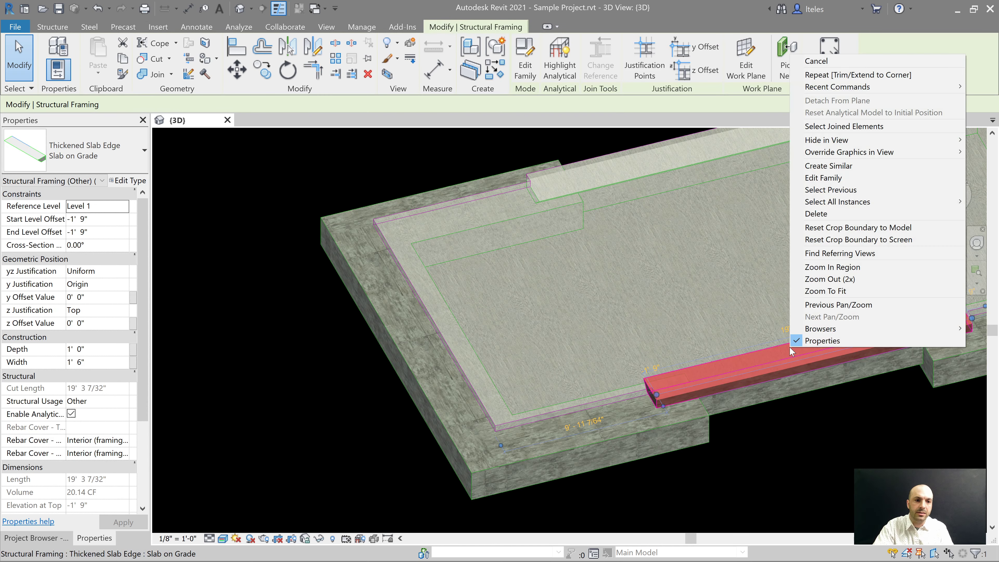
{"action": "left_click", "coordinate": [826, 165]}
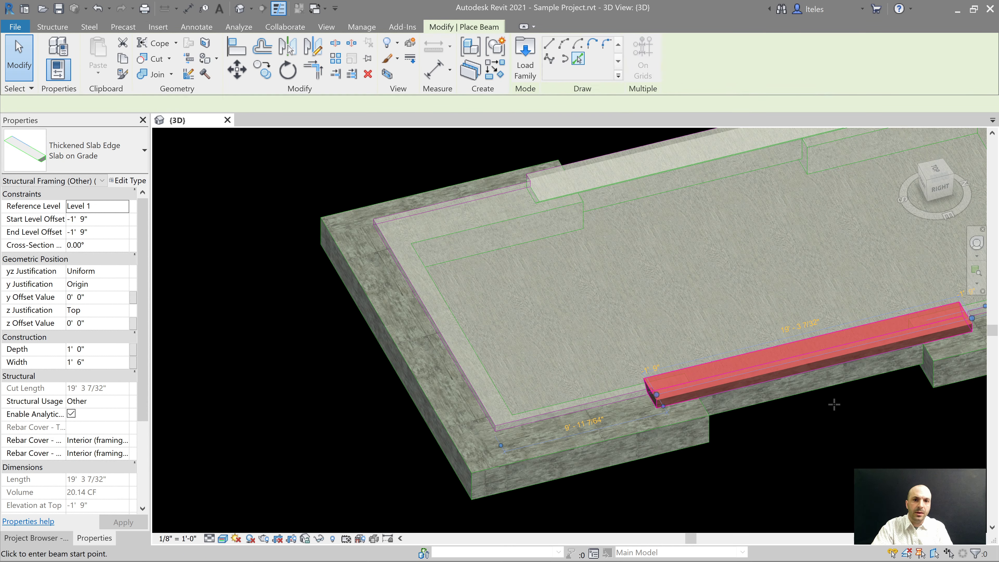
{"action": "left_click", "coordinate": [578, 59]}
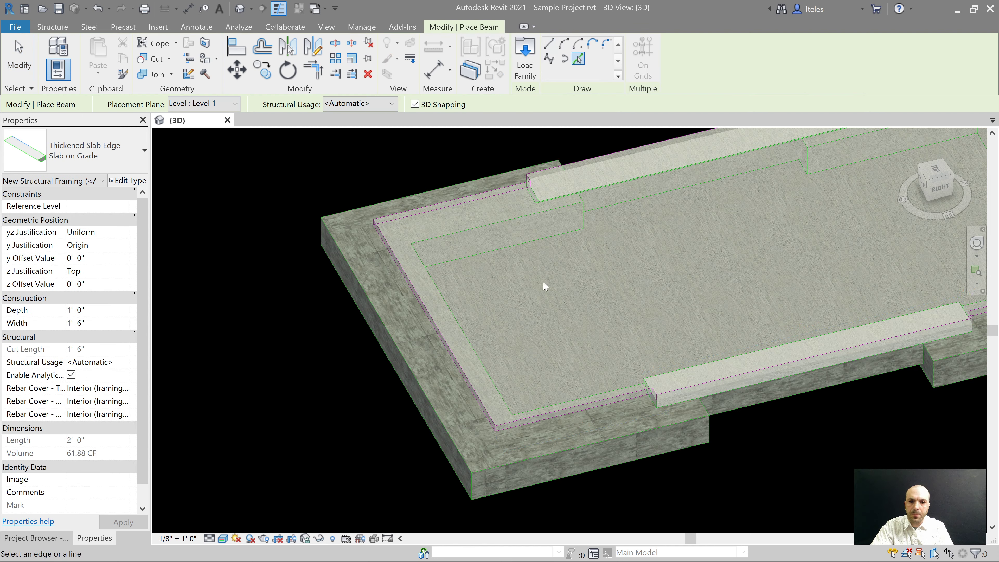
{"action": "mouse_move", "coordinate": [546, 288]}
{"action": "middle_mouse_down", "text": "shift"}
{"action": "mouse_move", "coordinate": [566, 277]}
{"action": "mouse_move", "coordinate": [435, 303]}
{"action": "middle_mouse_up", "text": "shift"}
{"action": "scroll", "coordinate": [436, 304], "scroll_direction": "up", "scroll_amount": 4}
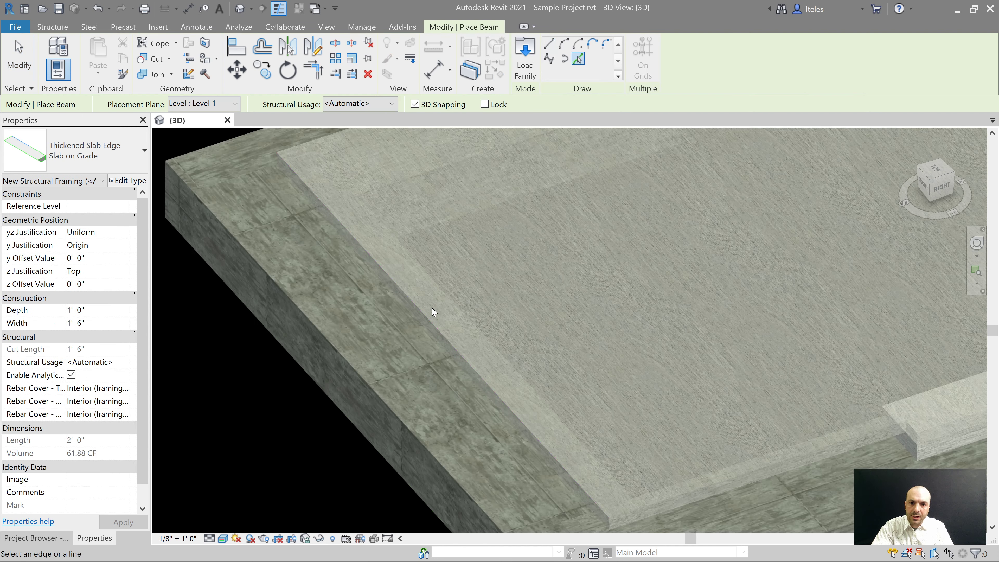
{"action": "left_click", "coordinate": [429, 318]}
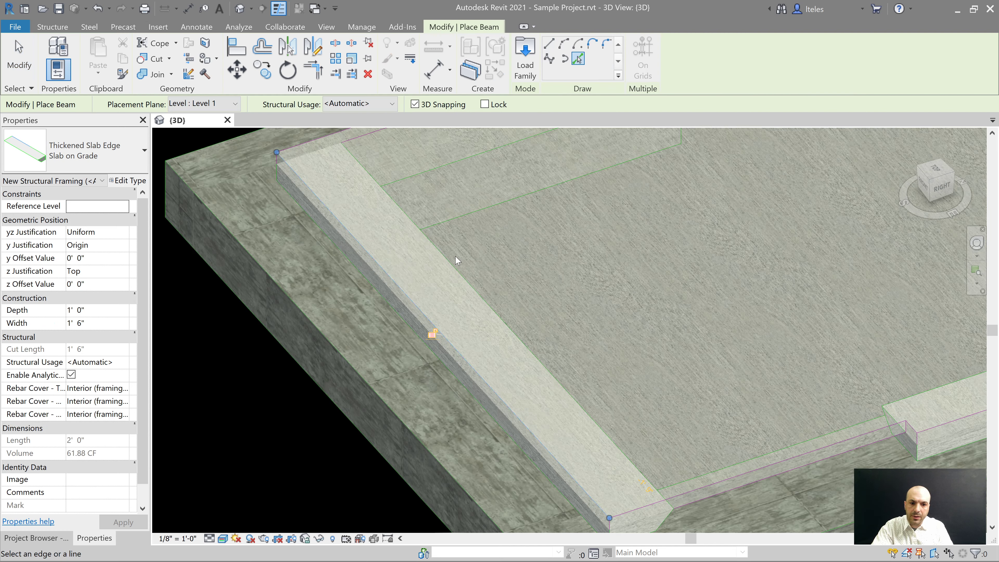
{"action": "scroll", "coordinate": [574, 386], "scroll_direction": "down", "scroll_amount": 5}
{"action": "middle_click_drag", "start_coordinate": [574, 387], "coordinate": [558, 374], "text": "shift"}
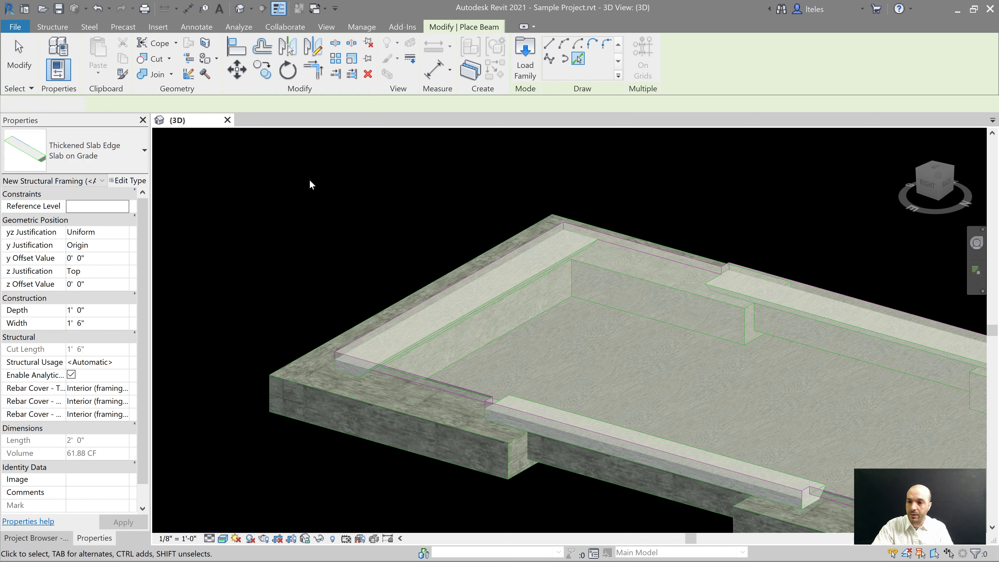
{"action": "key", "text": "Escape"}
{"action": "key", "text": "Escape"}
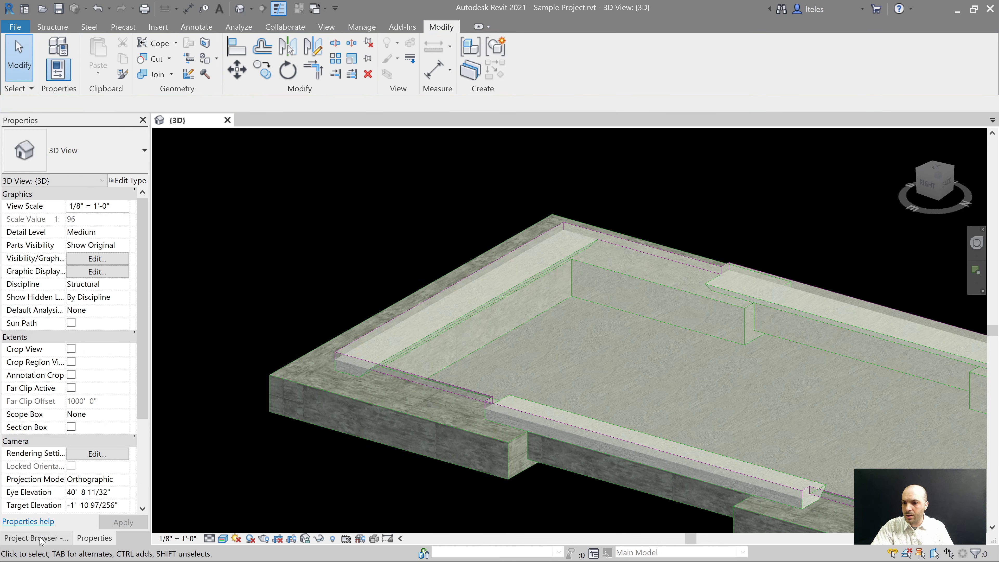
In the Level 1 structural plan, draw a short vertical section across the footing at grid F, between grids 6 and 7
{"action": "left_click", "coordinate": [43, 538]}
{"action": "double_click", "coordinate": [54, 144]}
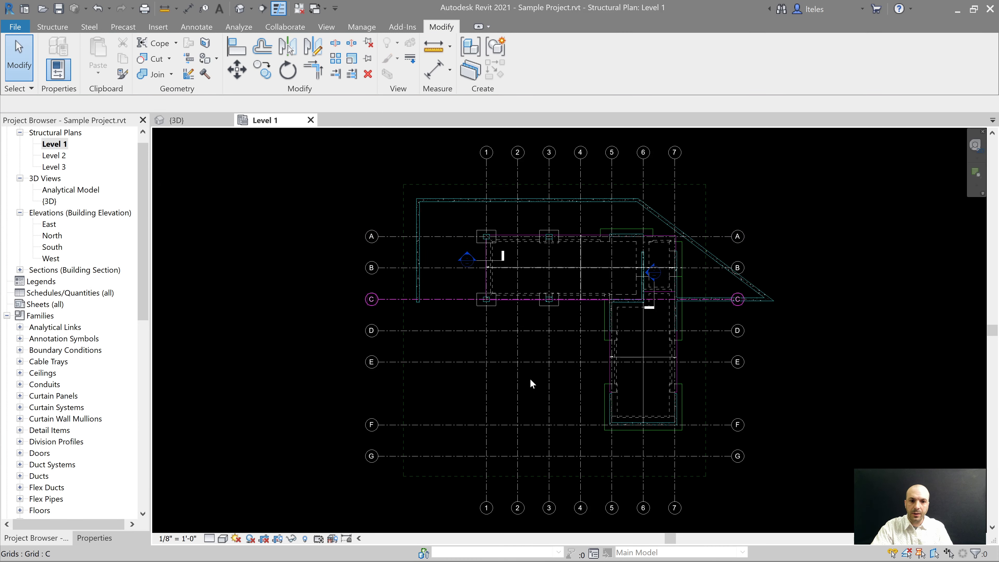
{"action": "scroll", "coordinate": [652, 440], "scroll_direction": "up", "scroll_amount": 5}
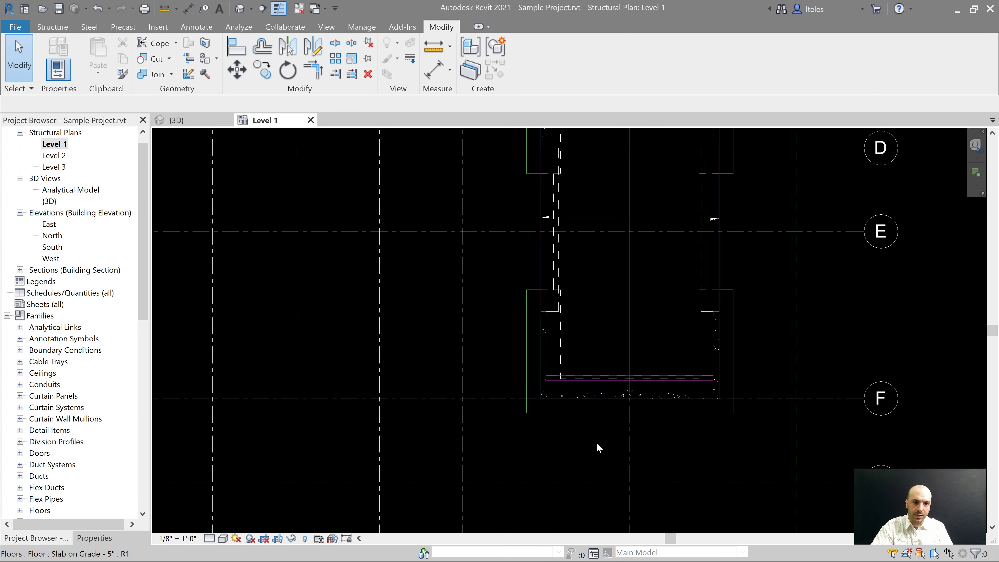
{"action": "key", "text": "c"}
{"action": "key", "text": "s"}
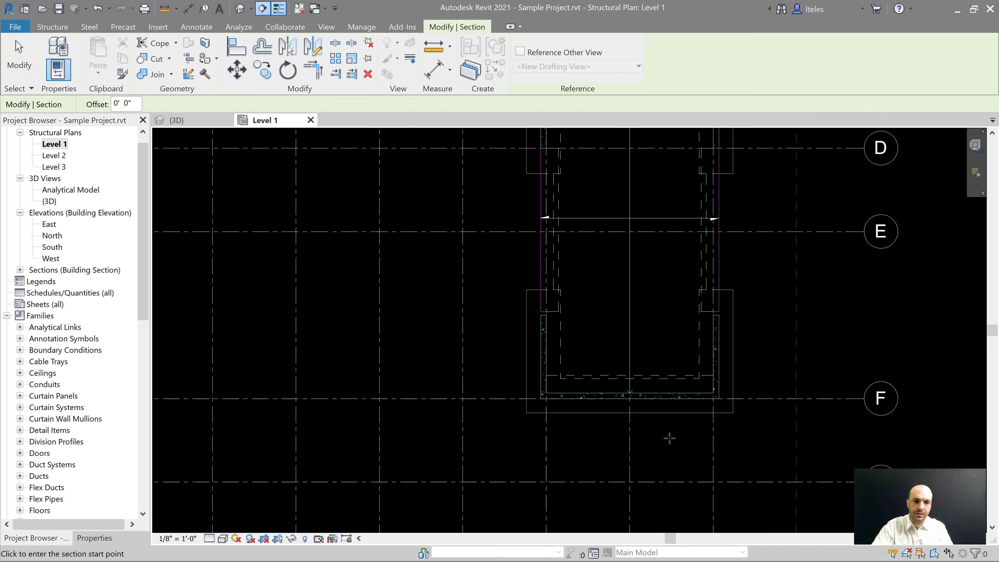
{"action": "left_click", "coordinate": [667, 437]}
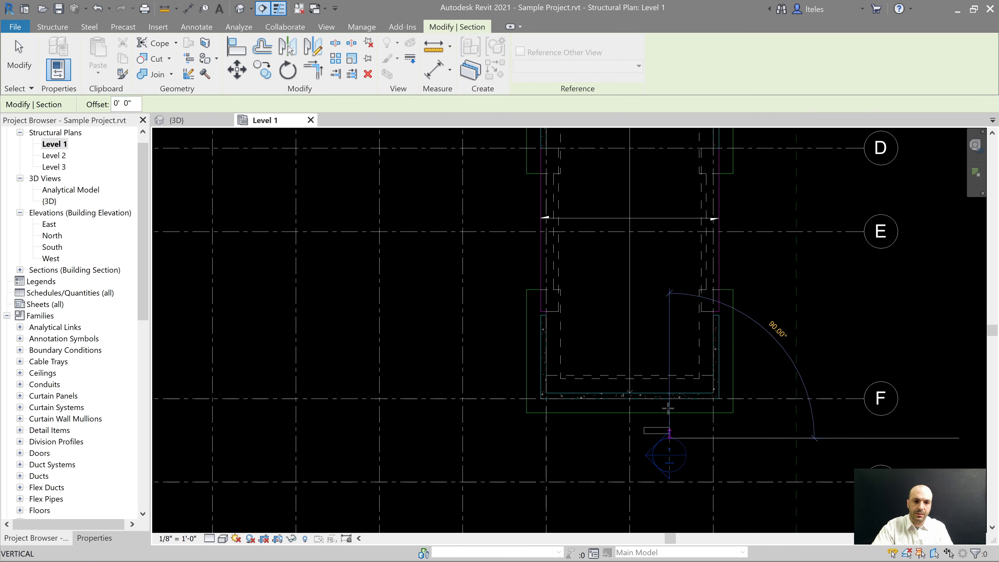
{"action": "left_click", "coordinate": [669, 355]}
{"action": "key", "text": "Escape"}
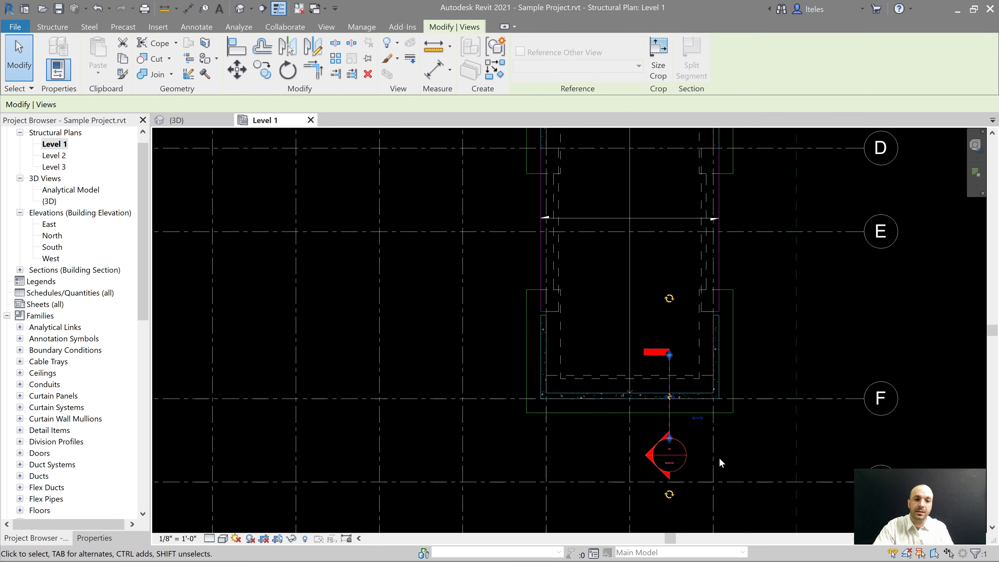
{"action": "left_click", "coordinate": [719, 457]}
Open the new section view and inspect how the thickened slab edge sits on the continuous footing
{"action": "double_click", "coordinate": [687, 456]}
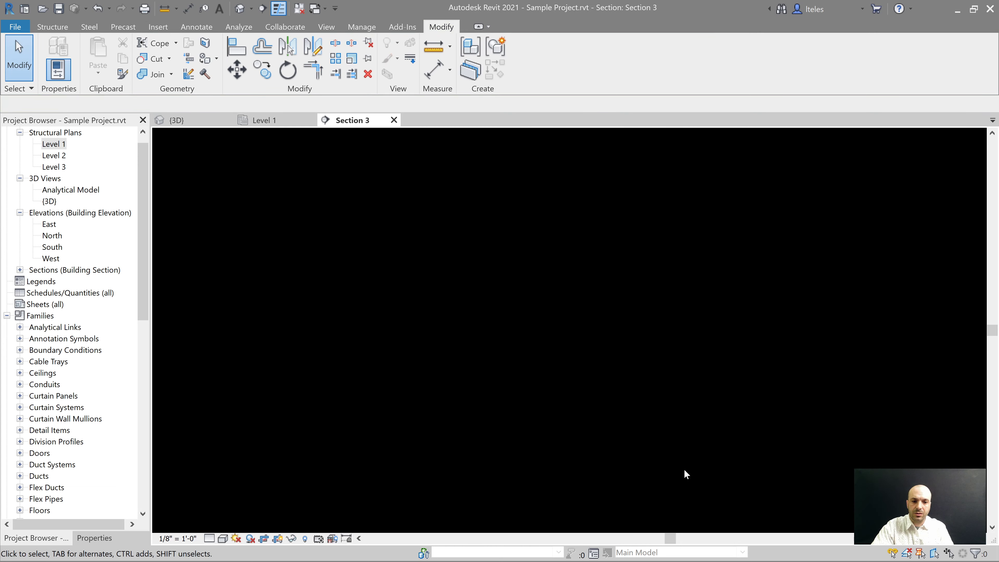
{"action": "scroll", "coordinate": [594, 429], "scroll_direction": "up", "scroll_amount": 5}
{"action": "scroll", "coordinate": [593, 429], "scroll_direction": "up", "scroll_amount": 4}
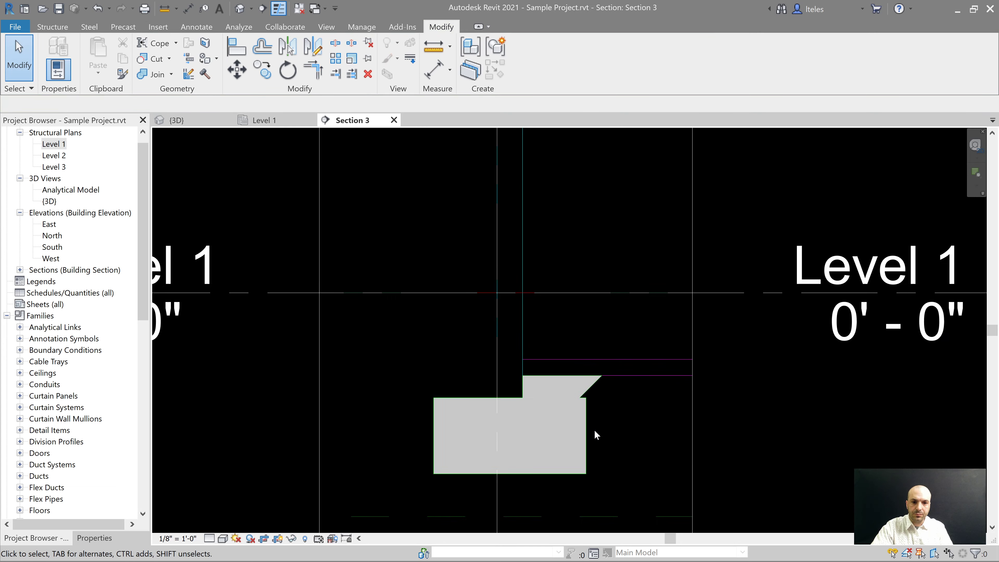
{"action": "middle_click_drag", "start_coordinate": [594, 429], "coordinate": [616, 361]}
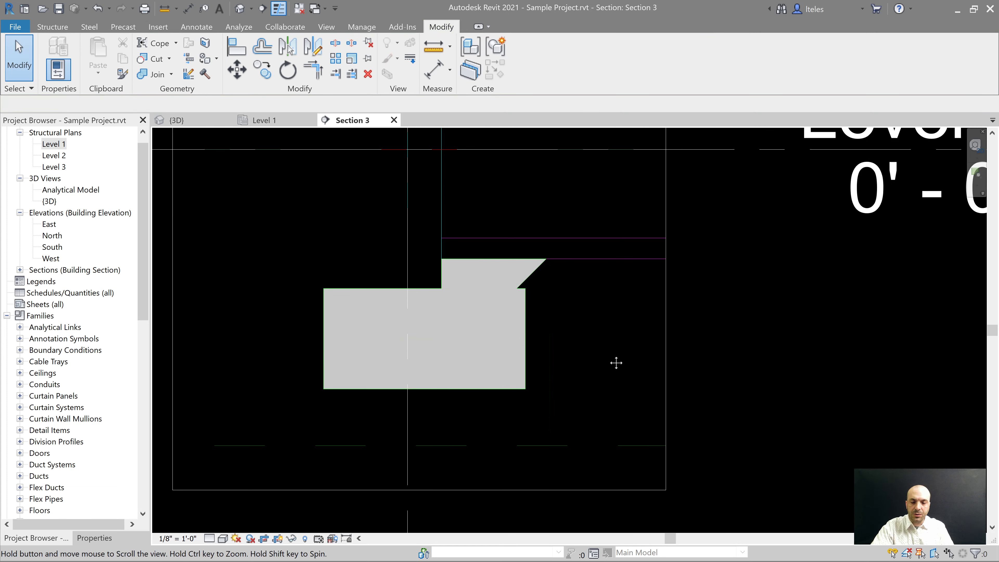
{"action": "left_click", "coordinate": [536, 273]}
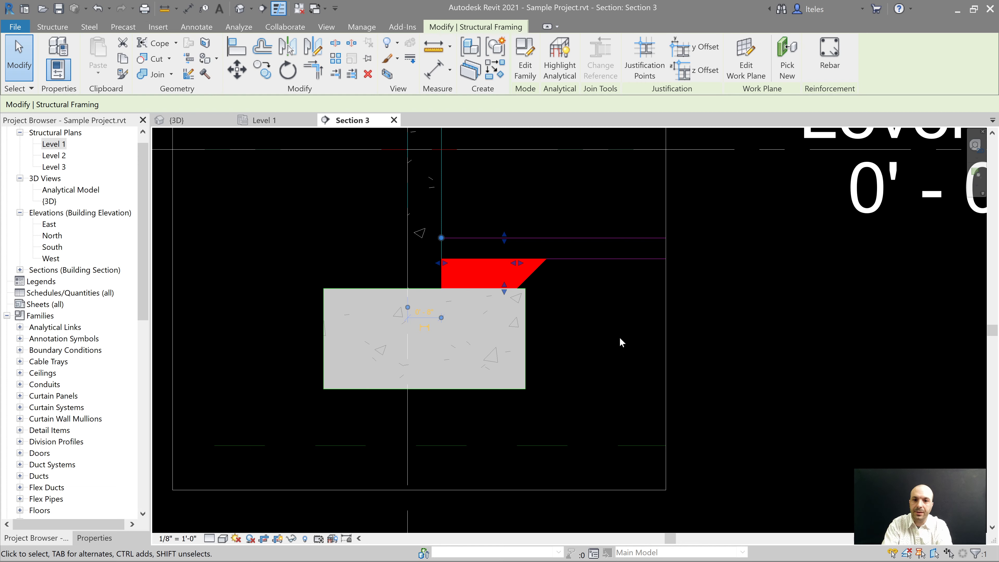
{"action": "scroll", "coordinate": [539, 286], "scroll_direction": "up", "scroll_amount": 1}
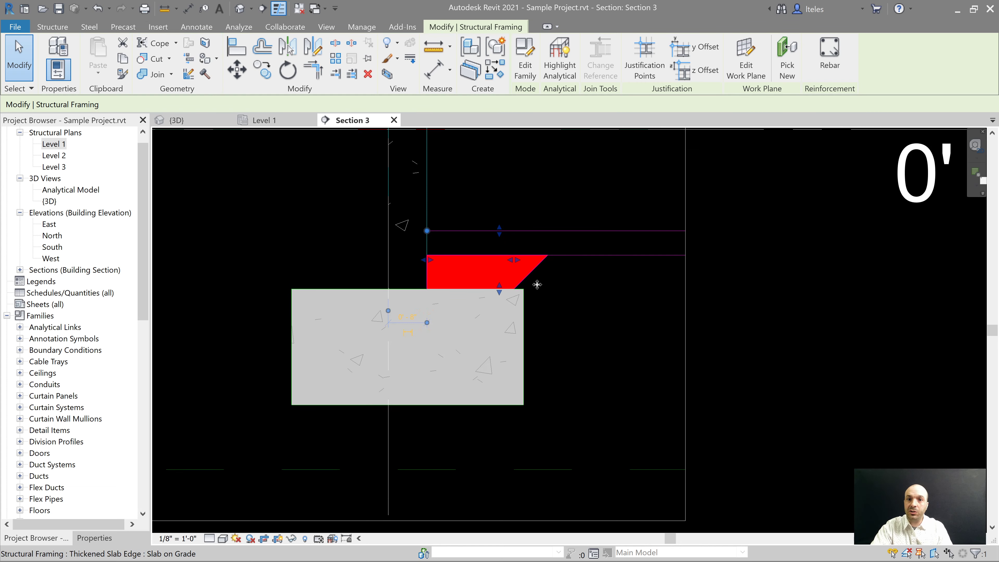
{"action": "left_click", "coordinate": [550, 291]}
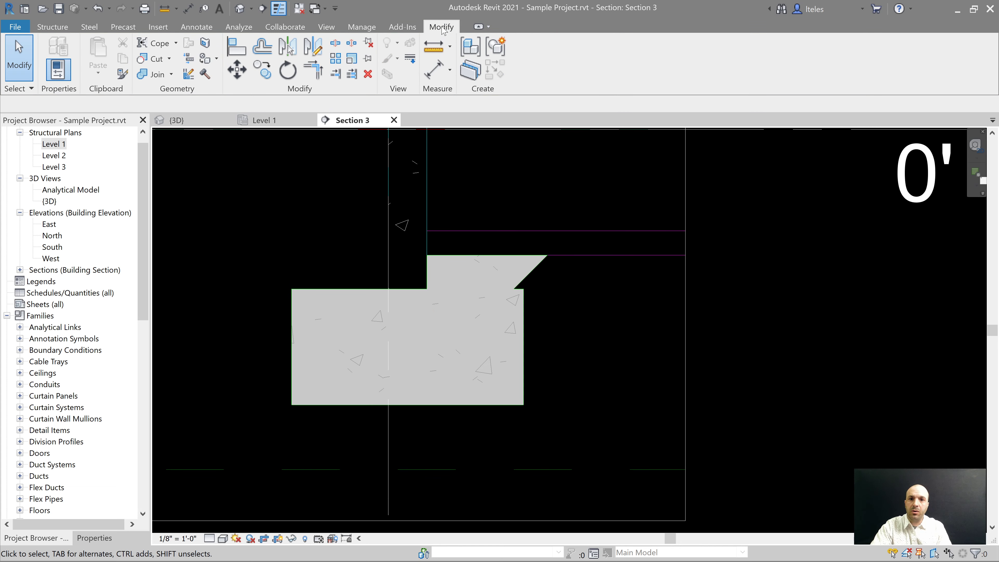
Measure the distance along the footing's top from the wall's inner face to the footing's inner edge
{"action": "left_click", "coordinate": [435, 44]}
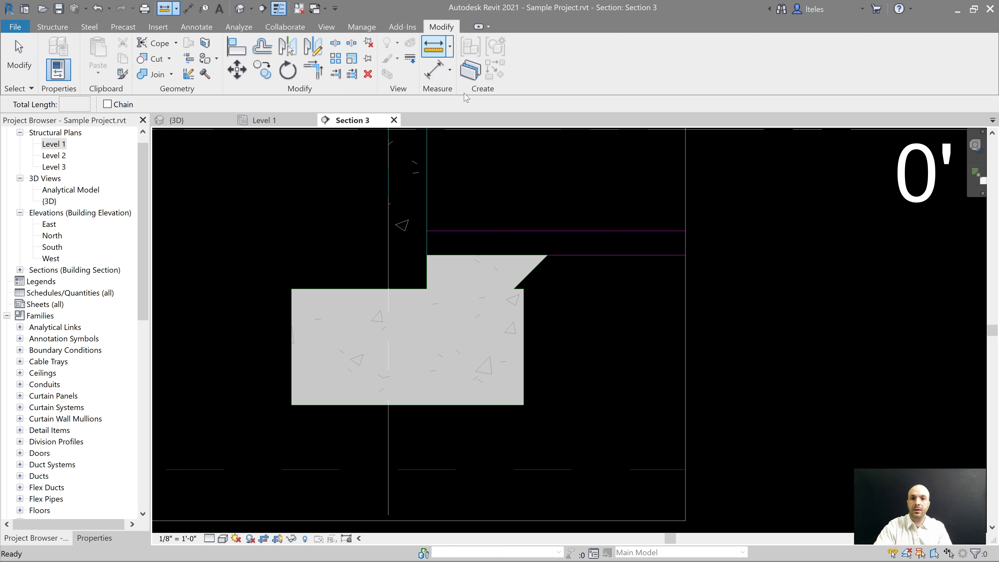
{"action": "left_click", "coordinate": [427, 288]}
{"action": "left_click", "coordinate": [523, 289]}
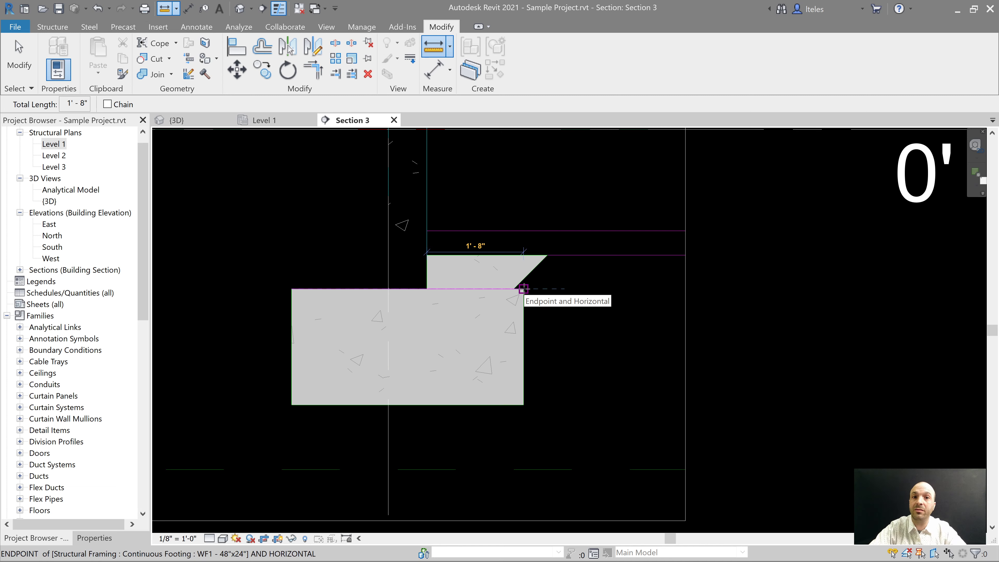
{"action": "key", "text": "Escape"}
{"action": "key", "text": "Escape"}
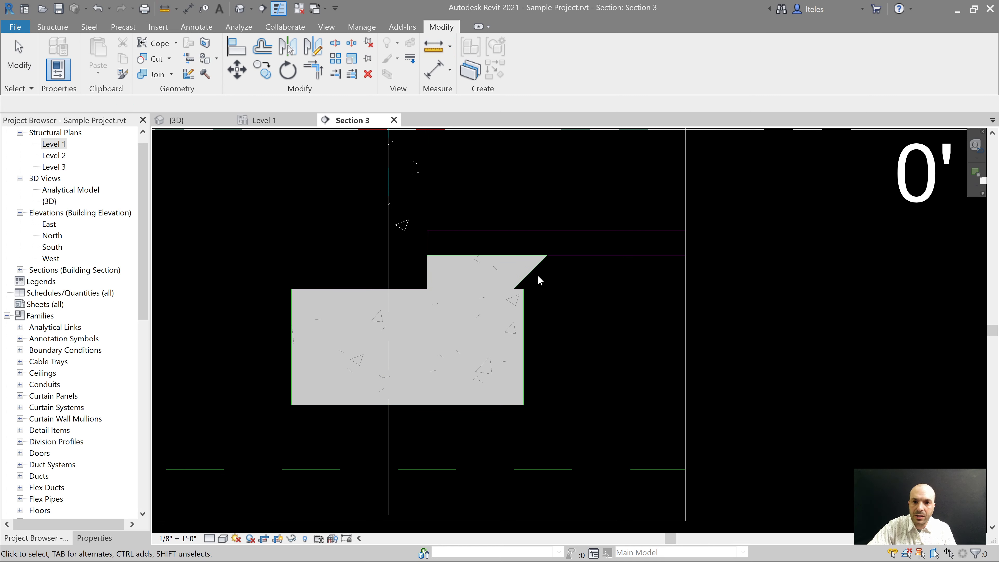
Select the thickened slab edge above the footing and display its properties
{"action": "left_click", "coordinate": [538, 269]}
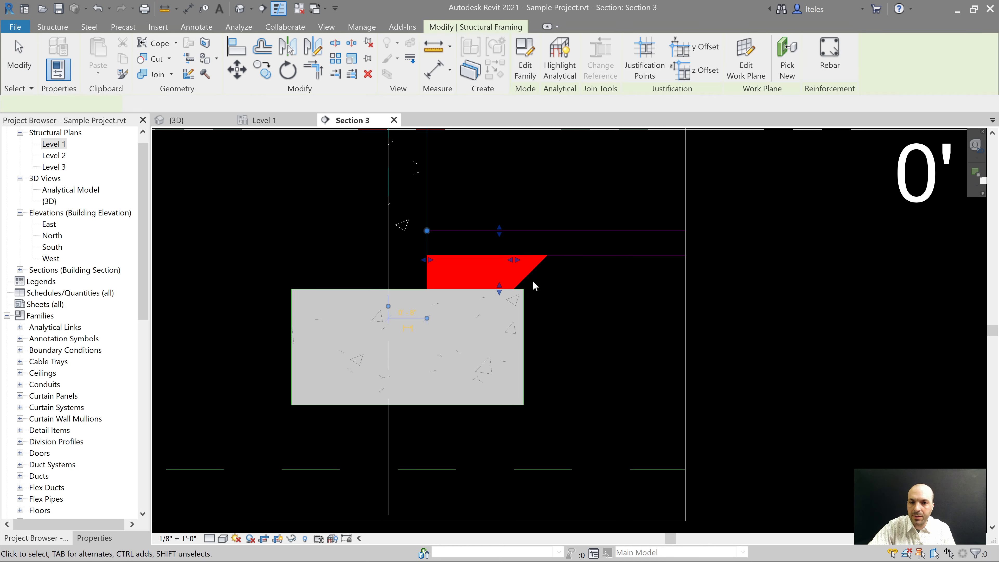
{"action": "left_click", "coordinate": [88, 539]}
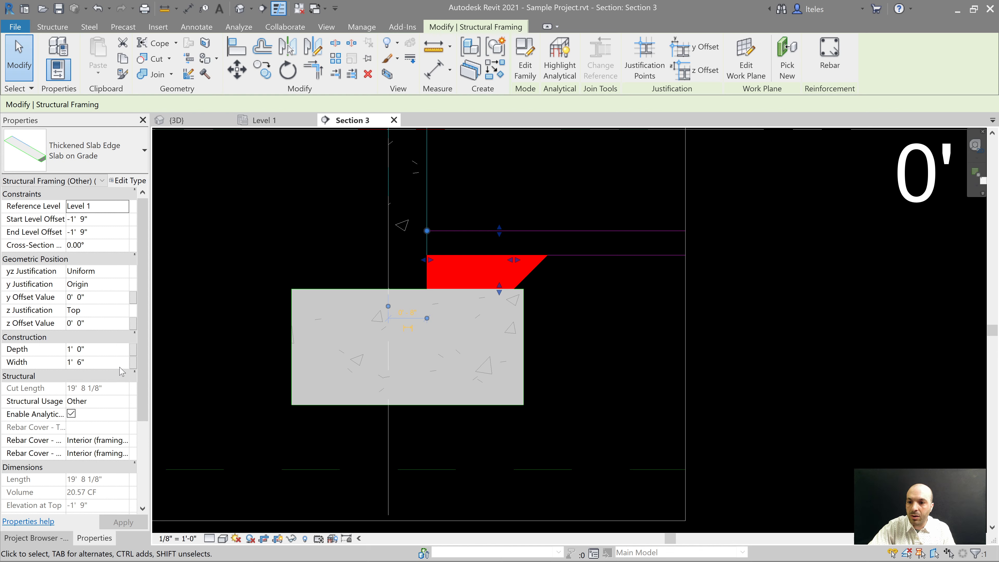
{"action": "left_click", "coordinate": [112, 362]}
{"action": "type", "text": "-8"}
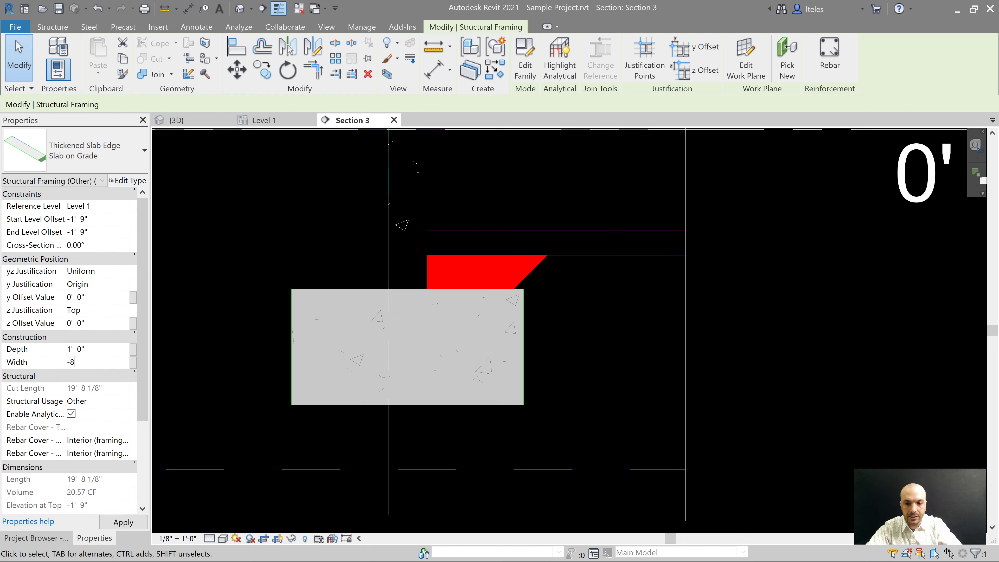
{"action": "key", "text": "Return"}
{"action": "key", "text": "Escape"}
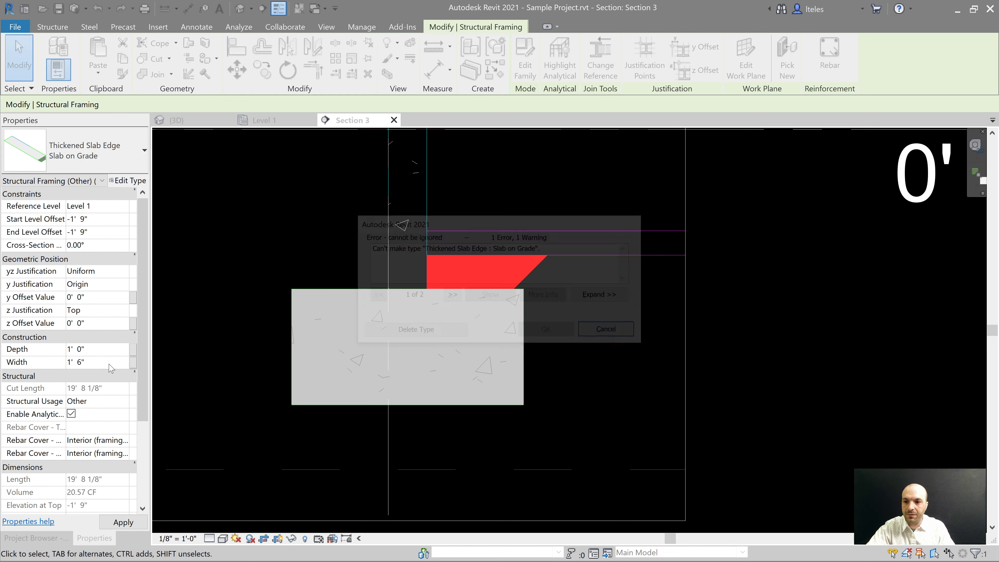
Set the thickened slab edge's width to 1' 8"
{"action": "type", "text": "1"}
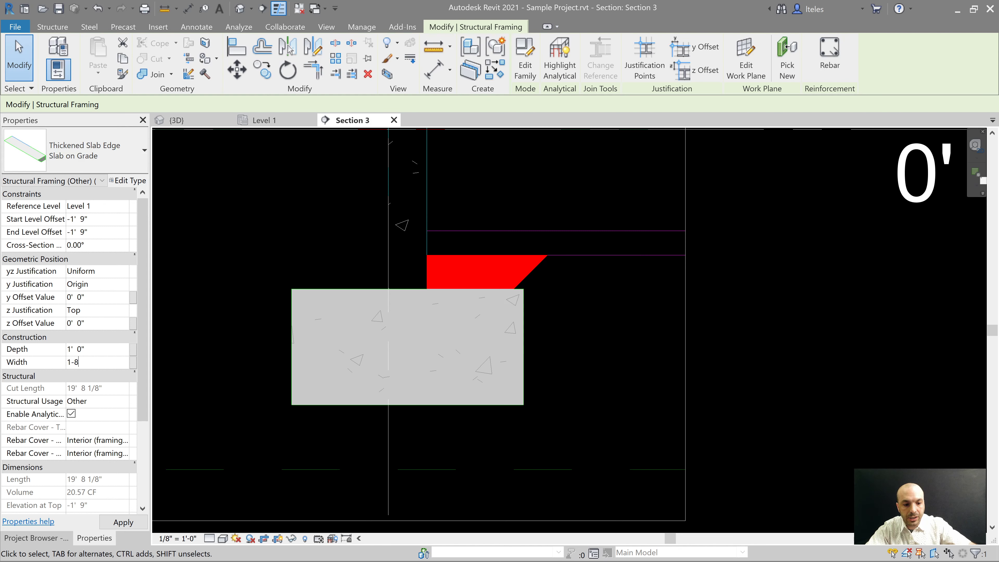
{"action": "type", "text": "-8"}
{"action": "key", "text": "Return"}
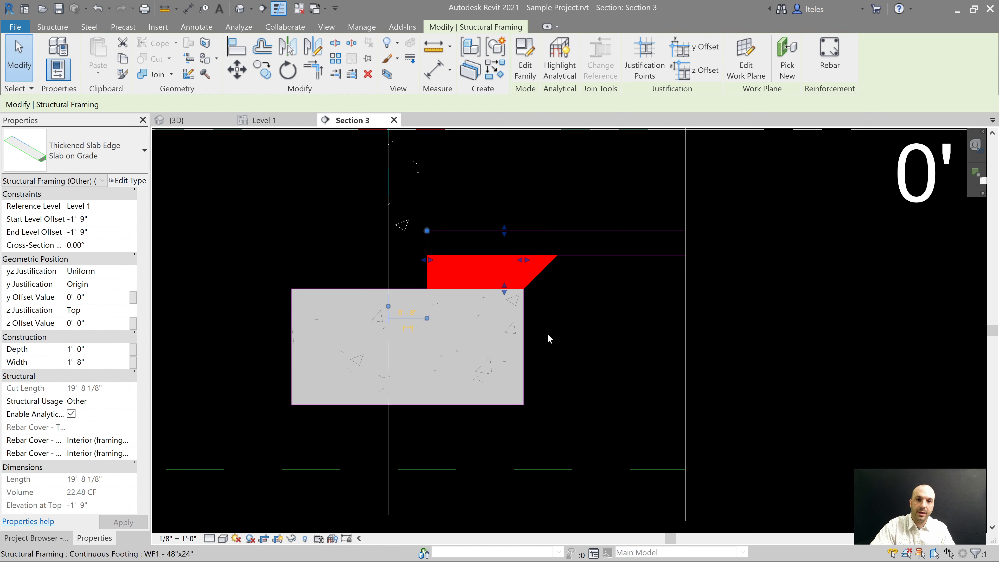
Examine in the section how the continuous footing, wall, thickened slab edge and slab meet, selecting them in turn
{"action": "left_click", "coordinate": [584, 326]}
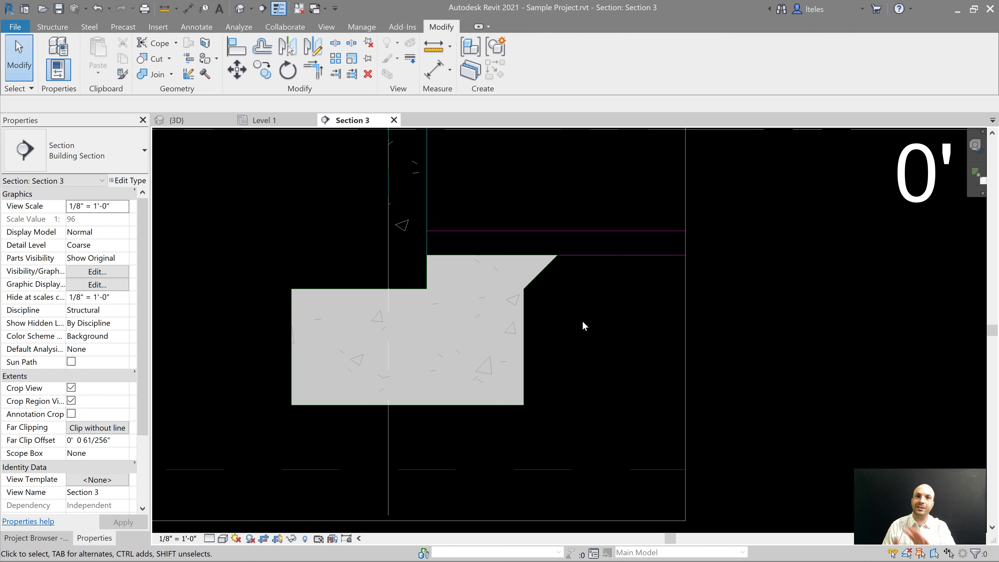
{"action": "left_click", "coordinate": [532, 348]}
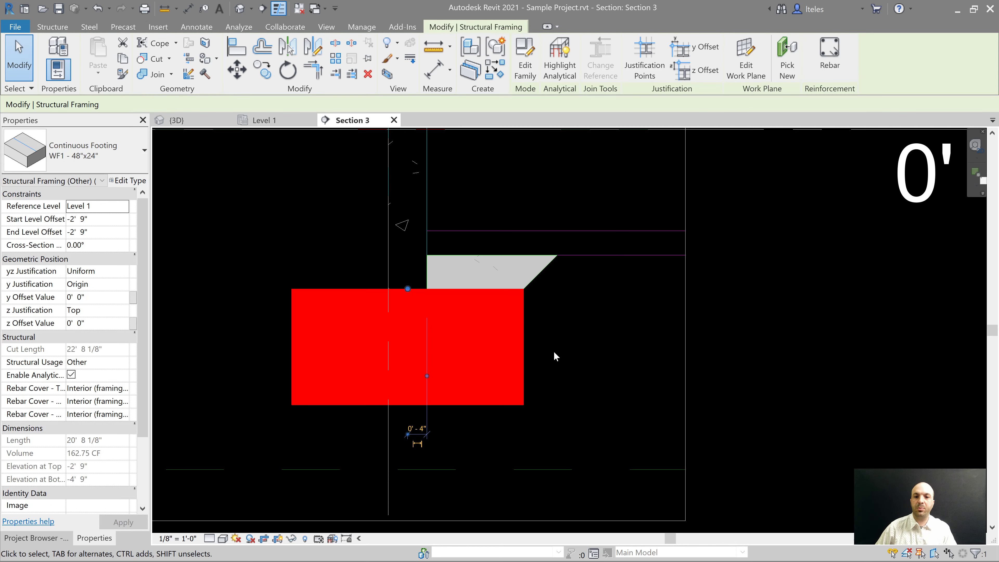
{"action": "left_click", "coordinate": [421, 165]}
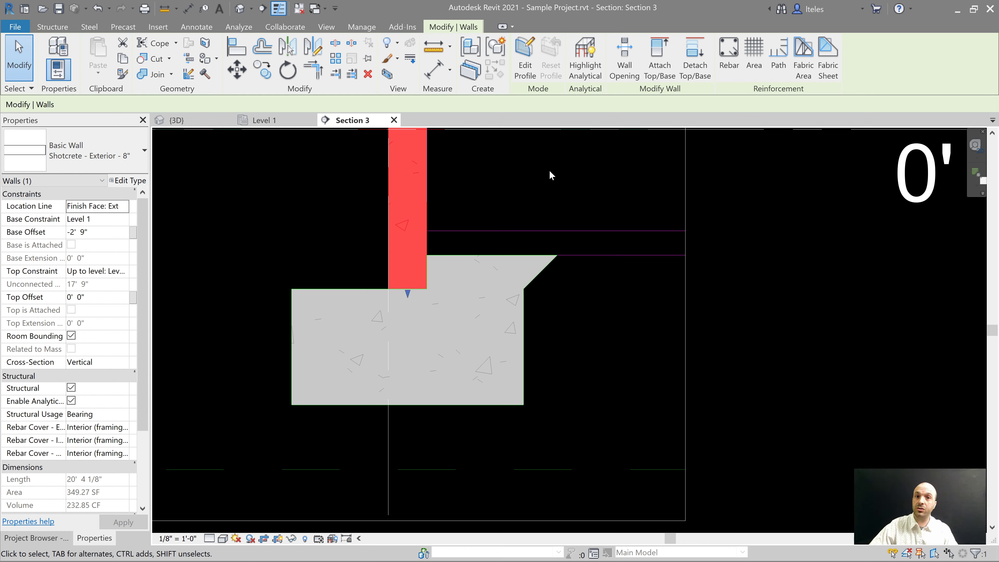
{"action": "left_click", "coordinate": [586, 256]}
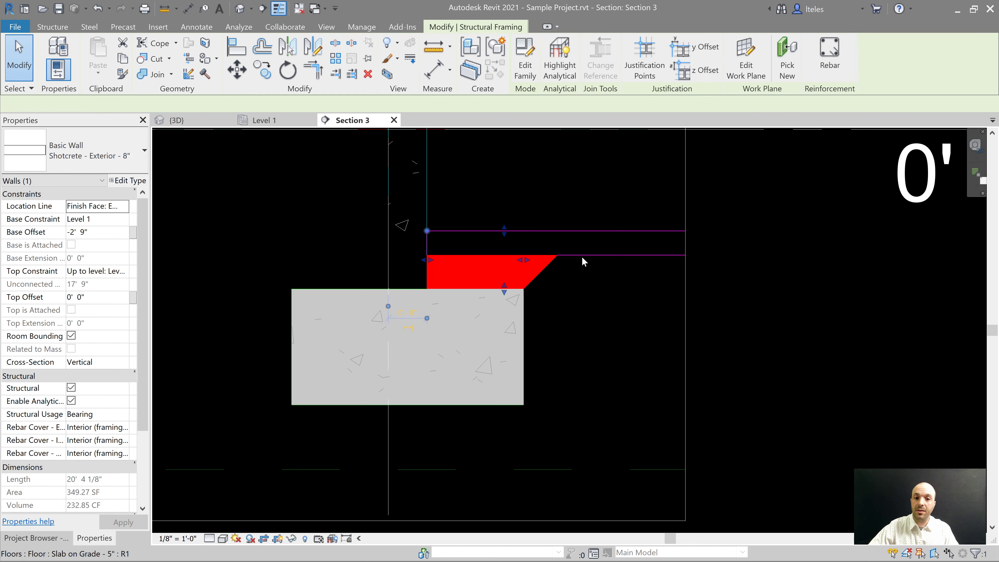
{"action": "left_click", "coordinate": [594, 264], "text": "ctrl"}
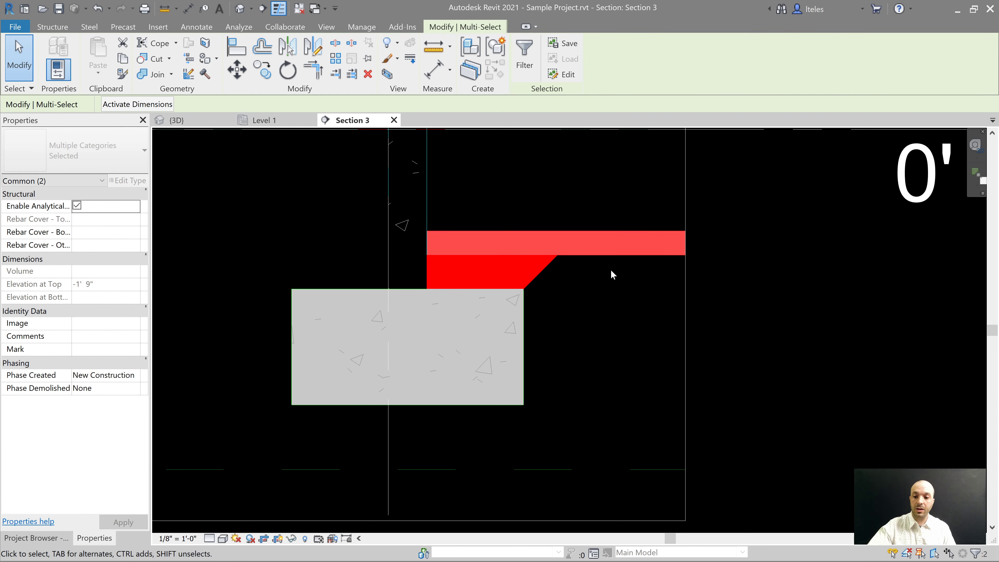
{"action": "left_click", "coordinate": [612, 274]}
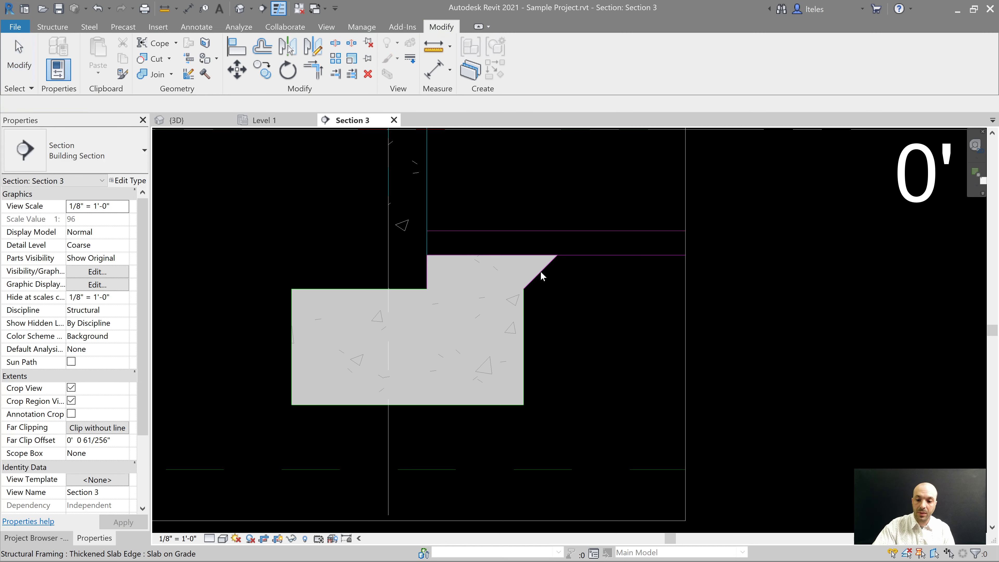
In the 3D view, create a similar thickened slab edge by picking the short slab edge between the far end corner and the first jog
{"action": "key", "text": "3"}
{"action": "key", "text": "d"}
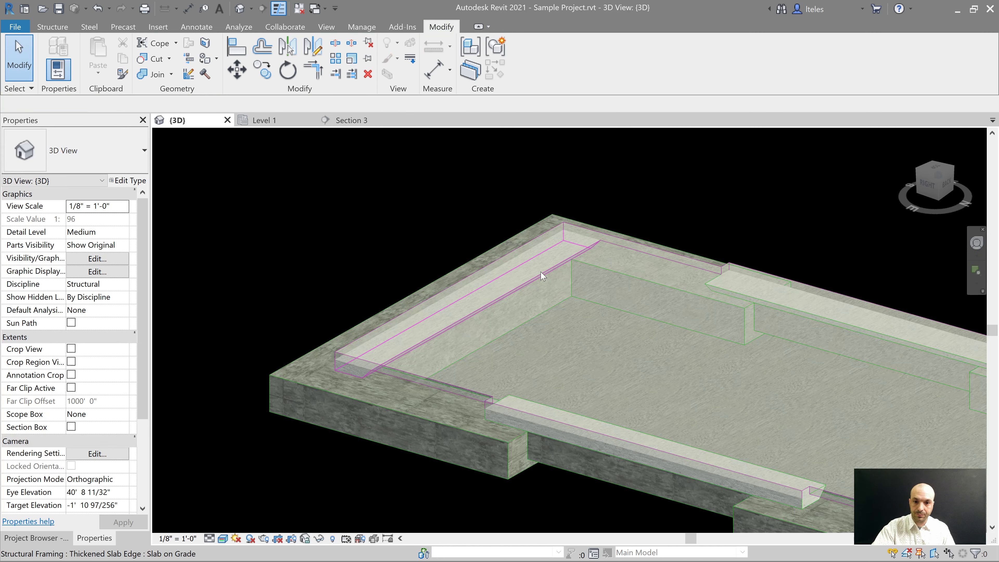
{"action": "middle_click_drag", "start_coordinate": [441, 521], "coordinate": [511, 504], "text": "shift"}
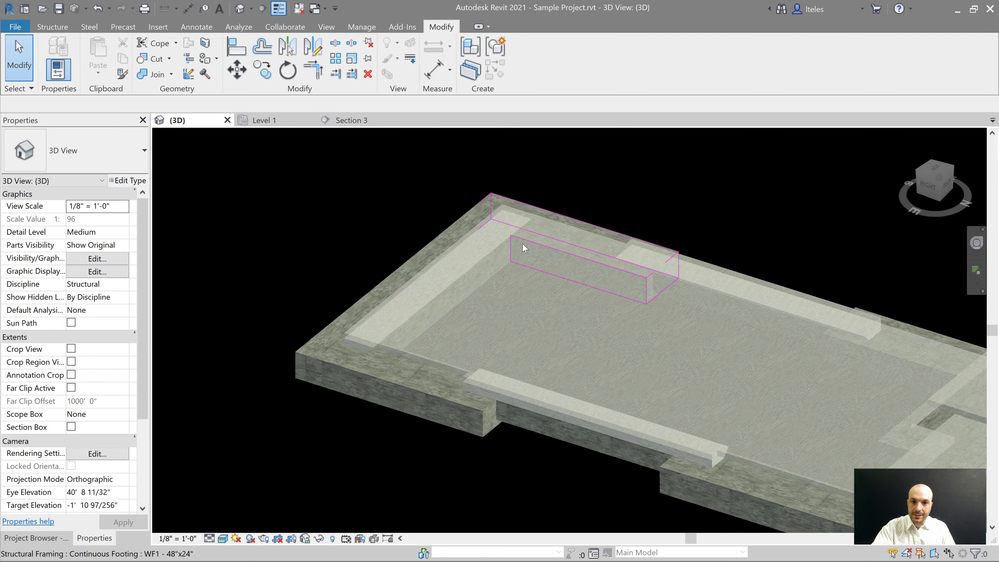
{"action": "left_click", "coordinate": [566, 309]}
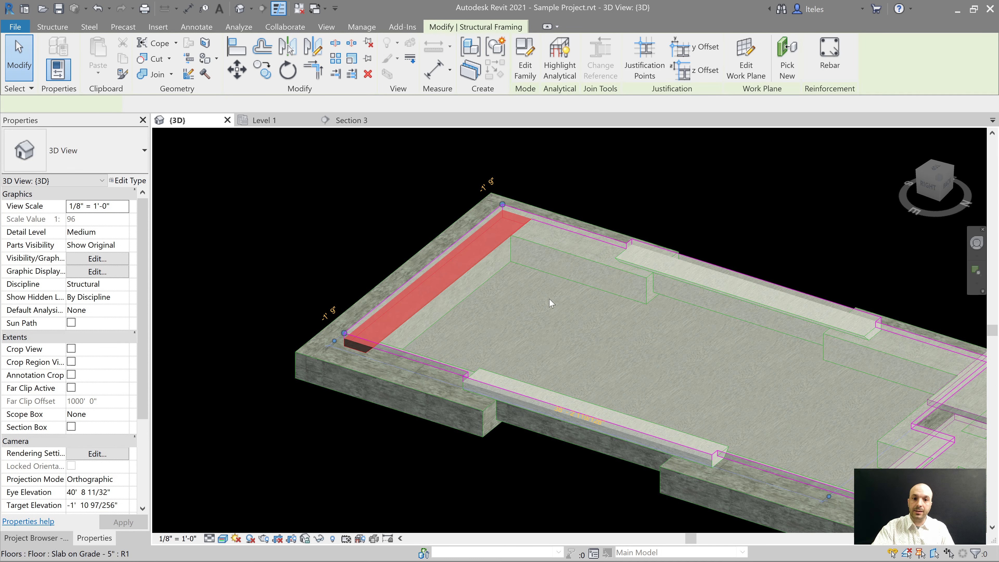
{"action": "right_click", "coordinate": [486, 251]}
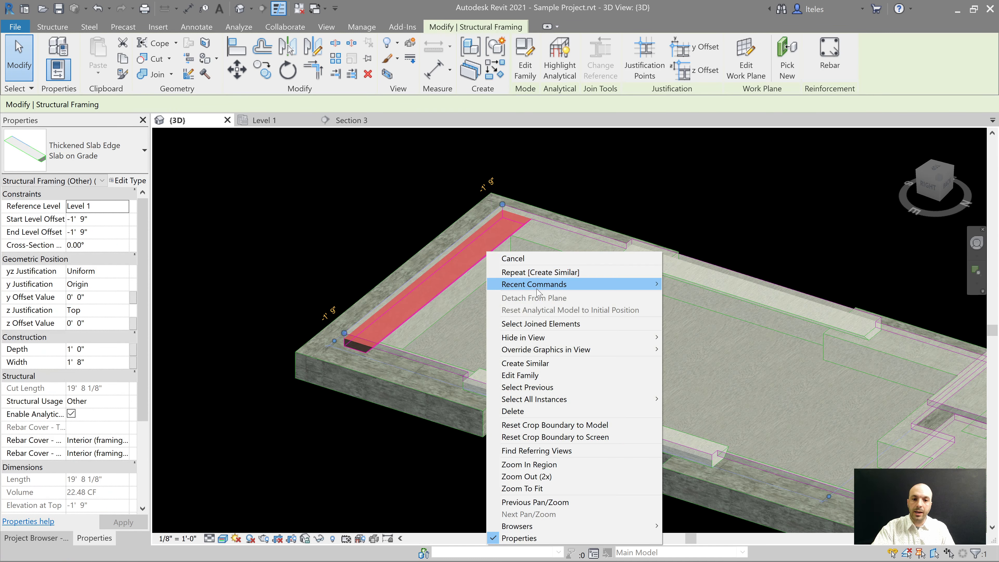
{"action": "left_click", "coordinate": [536, 365]}
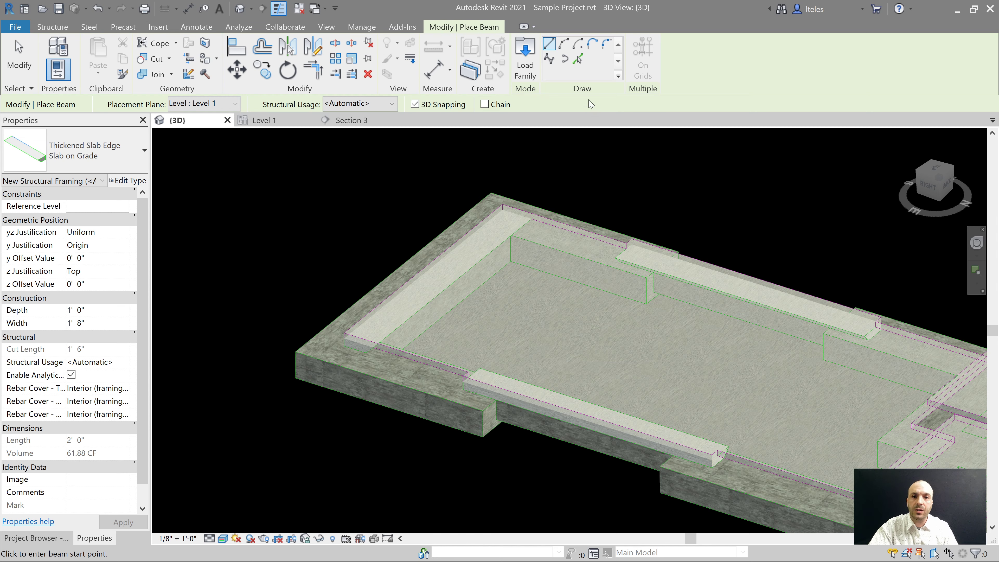
{"action": "left_click", "coordinate": [578, 59]}
{"action": "scroll", "coordinate": [590, 152], "scroll_direction": "up", "scroll_amount": 2}
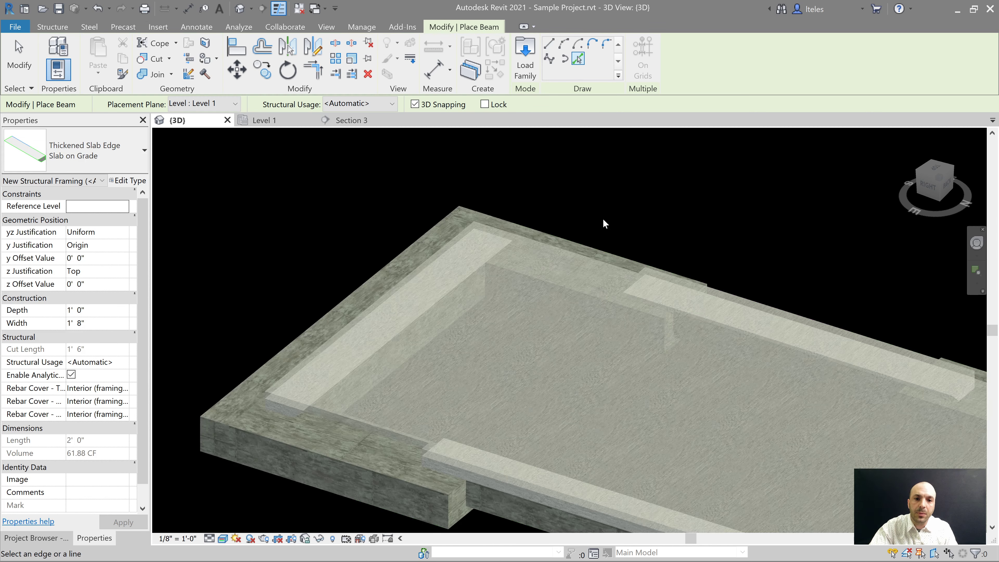
{"action": "left_click", "coordinate": [578, 249]}
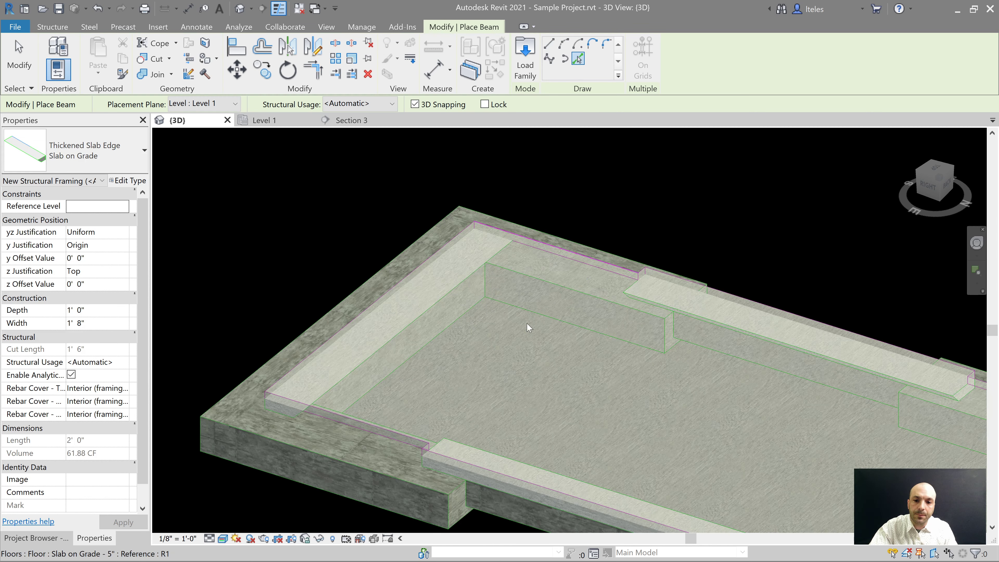
Place another thickened slab edge along the matching short slab edge on the opposite long side, and finish placing
{"action": "left_click", "coordinate": [327, 413]}
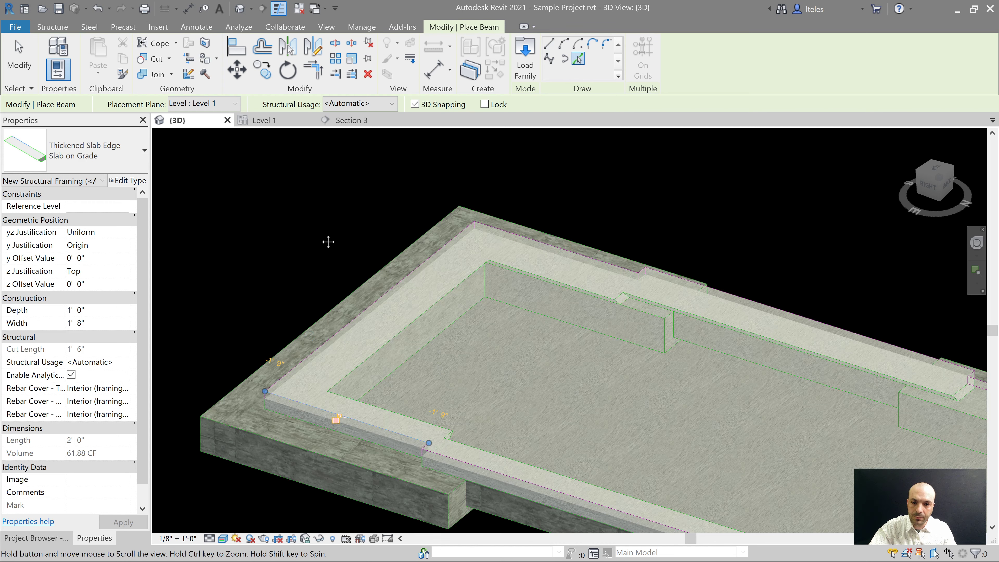
{"action": "middle_click_drag", "start_coordinate": [306, 305], "coordinate": [317, 240]}
{"action": "scroll", "coordinate": [380, 488], "scroll_direction": "down", "scroll_amount": 3}
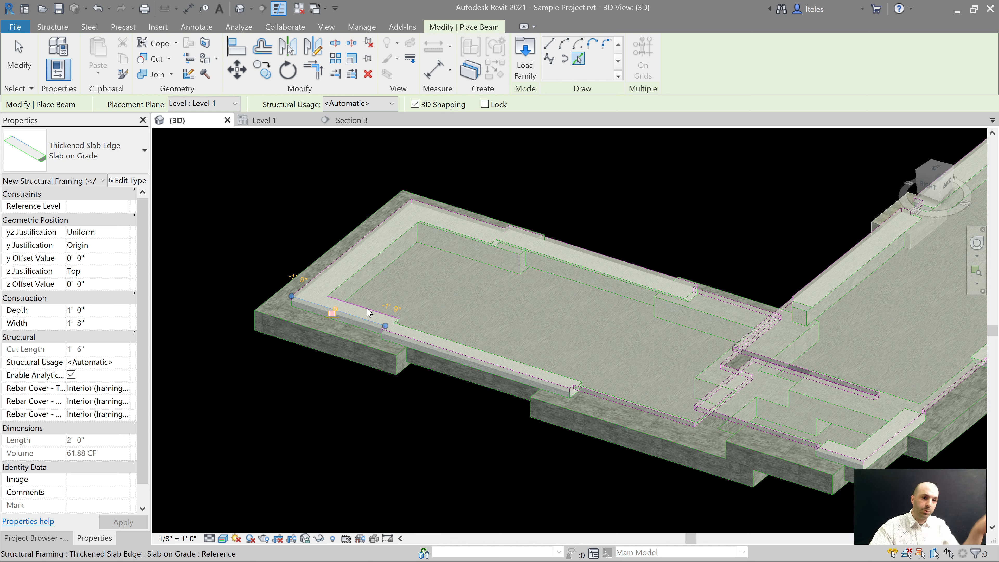
{"action": "scroll", "coordinate": [472, 311], "scroll_direction": "up", "scroll_amount": 3}
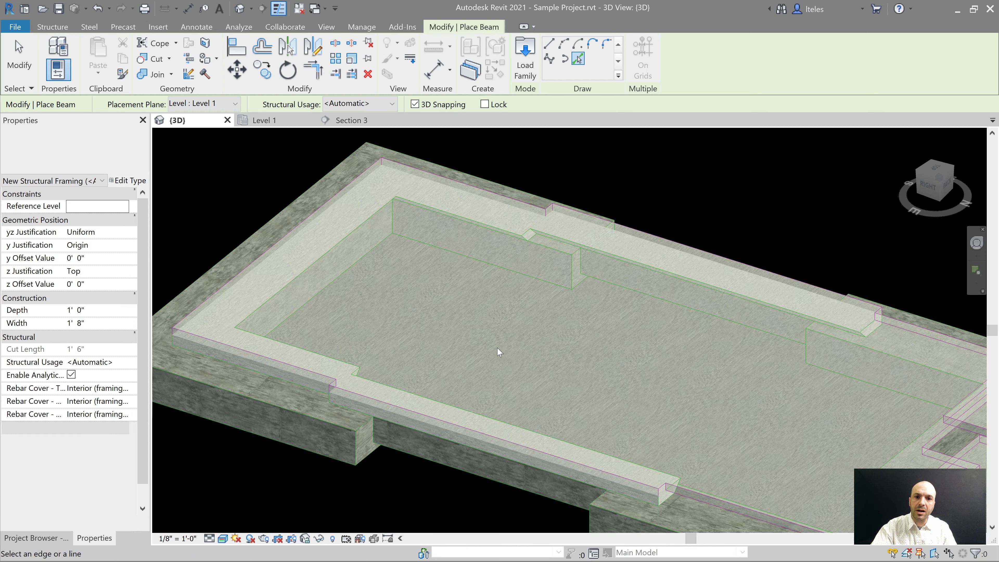
{"action": "key", "text": "Escape"}
{"action": "key", "text": "Escape"}
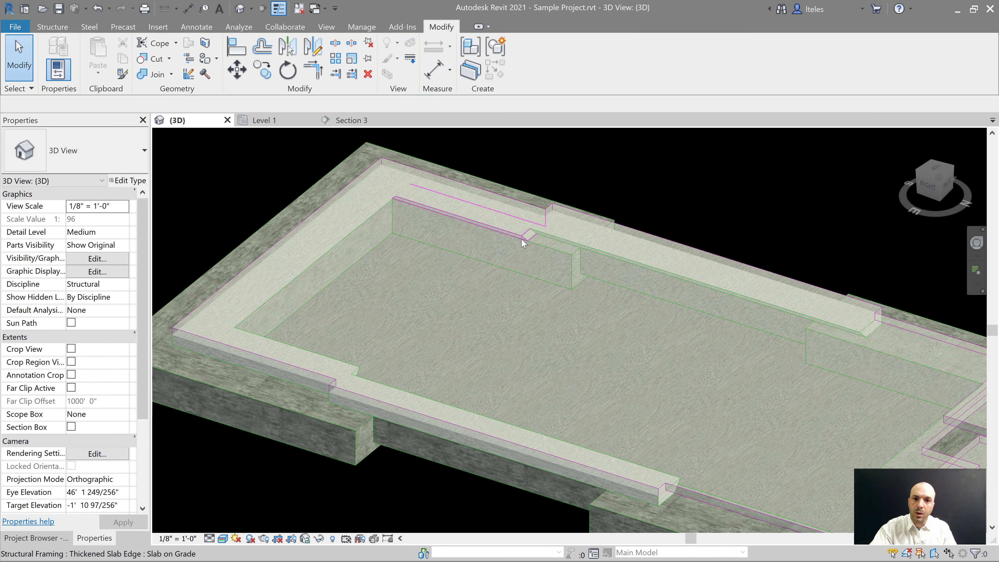
Extend the new thickened slab edge on the far long side to the vertical end face of the stepped footing, working from below
{"action": "left_click", "coordinate": [555, 346]}
{"action": "scroll", "coordinate": [562, 290], "scroll_direction": "up", "scroll_amount": 4}
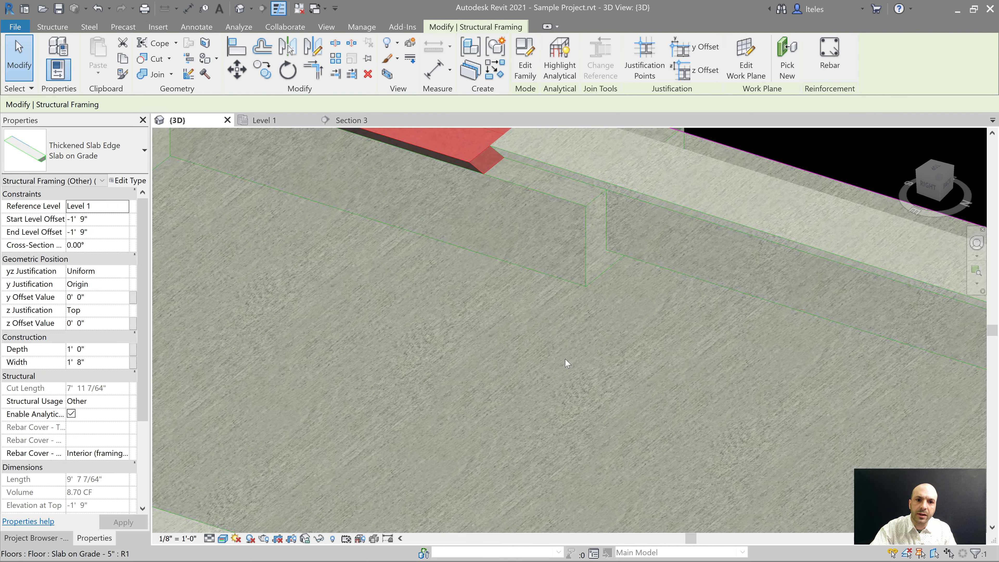
{"action": "scroll", "coordinate": [508, 335], "scroll_direction": "down", "scroll_amount": 4}
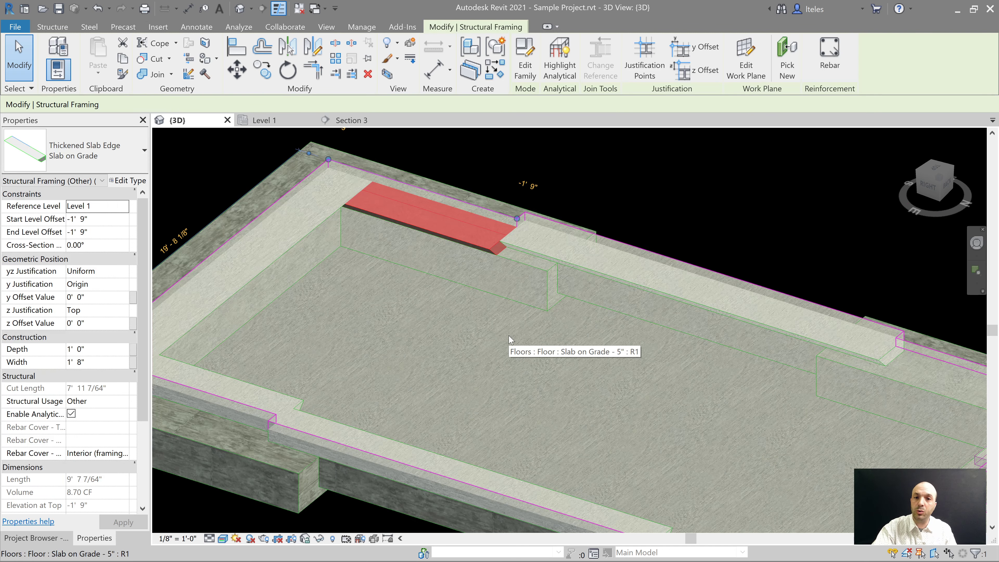
{"action": "middle_click_drag", "start_coordinate": [537, 421], "coordinate": [543, 181], "text": "shift"}
{"action": "left_click", "coordinate": [587, 300]}
{"action": "middle_click_drag", "start_coordinate": [637, 347], "coordinate": [629, 379]}
{"action": "scroll", "coordinate": [557, 326], "scroll_direction": "up", "scroll_amount": 1}
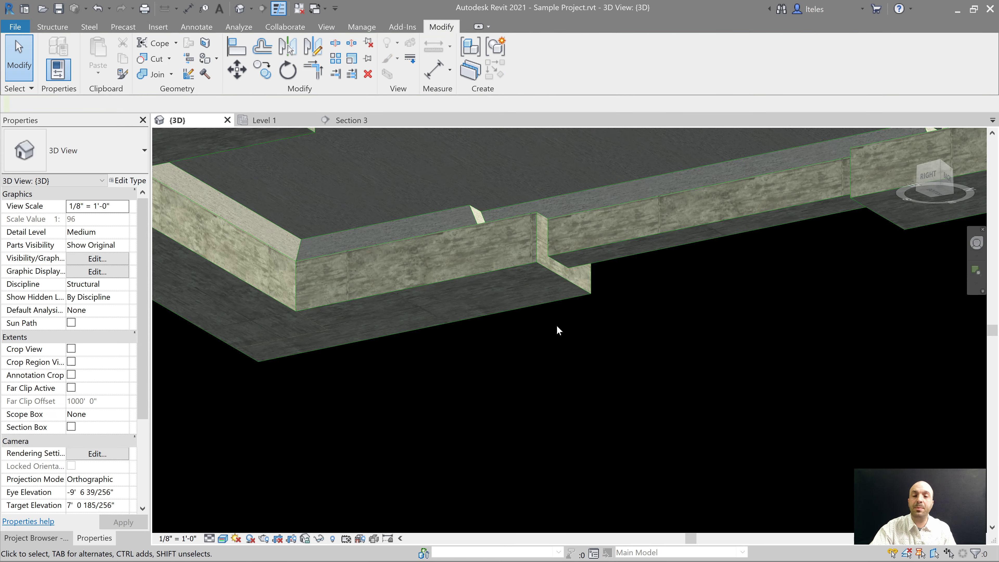
{"action": "key", "text": "t"}
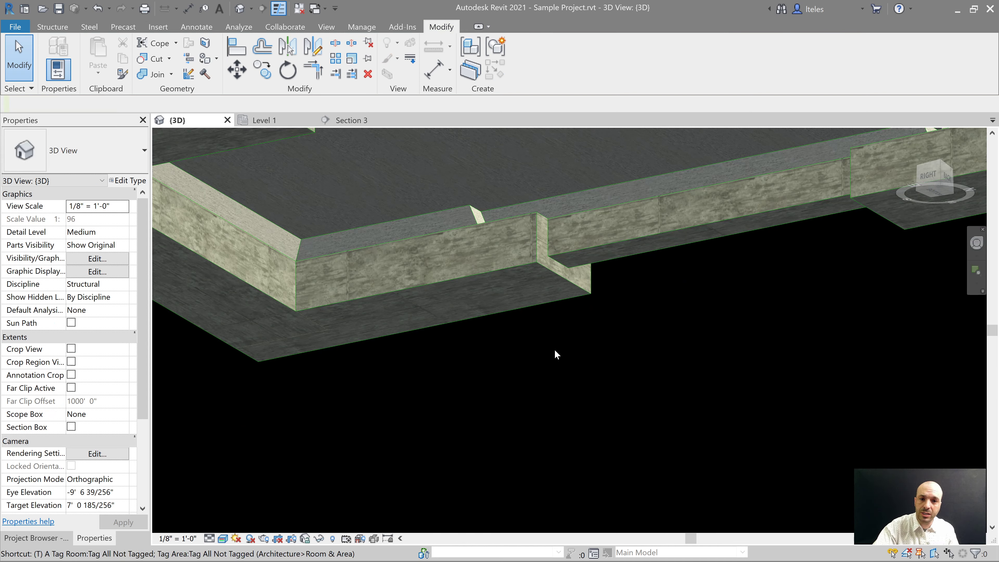
{"action": "key", "text": "e"}
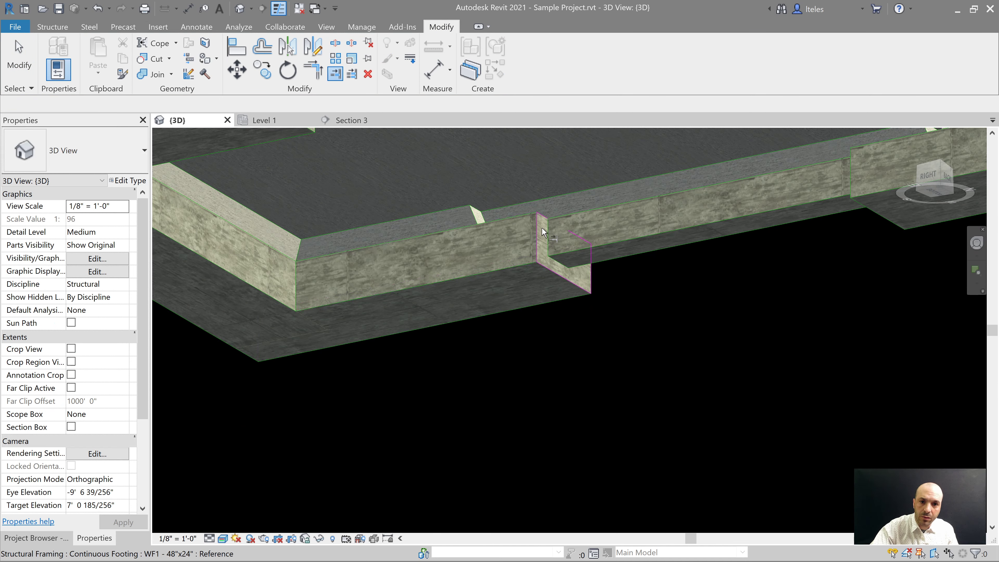
{"action": "left_click", "coordinate": [543, 232]}
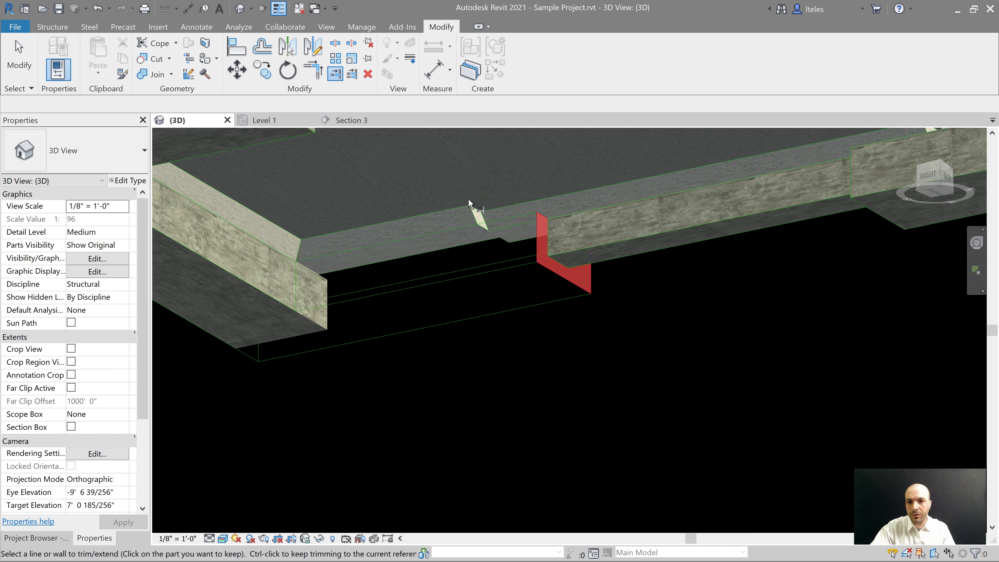
{"action": "left_click", "coordinate": [470, 212]}
{"action": "scroll", "coordinate": [624, 417], "scroll_direction": "down", "scroll_amount": 2}
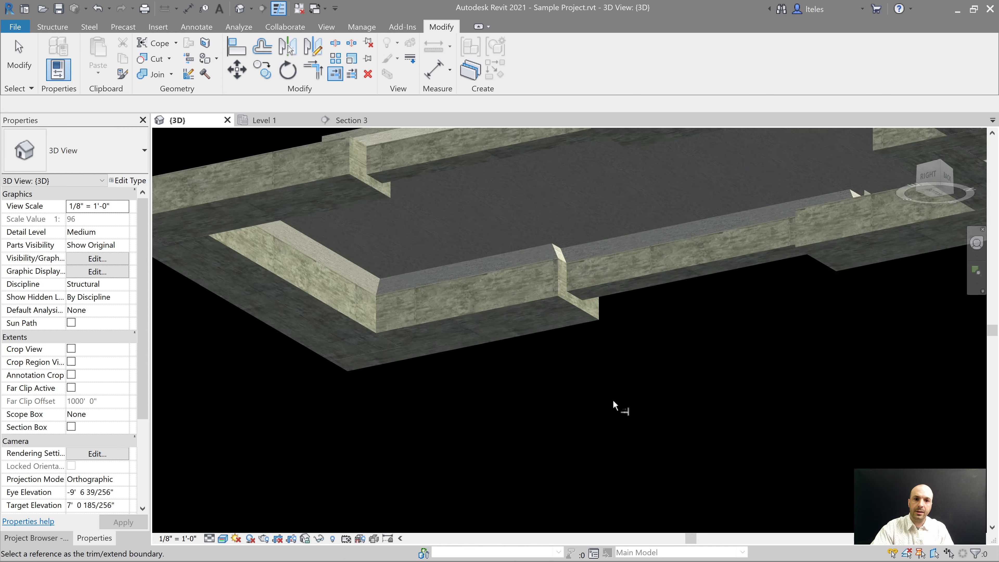
Extend the thickened slab edge on the opposite long side to its footing's vertical end face, and leave the Trim/Extend command
{"action": "middle_click_drag", "start_coordinate": [613, 401], "coordinate": [680, 421], "text": "shift"}
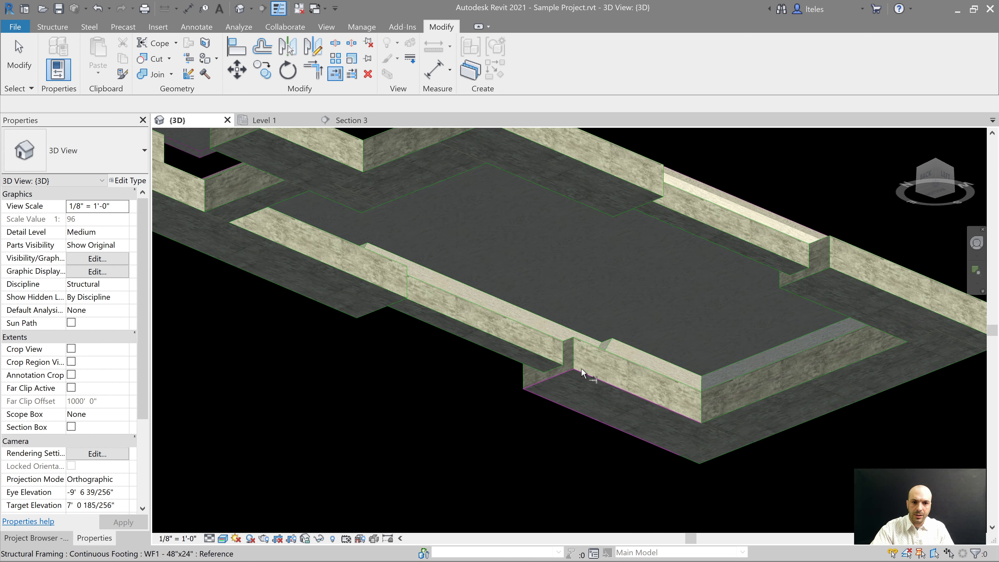
{"action": "scroll", "coordinate": [581, 369], "scroll_direction": "up", "scroll_amount": 3}
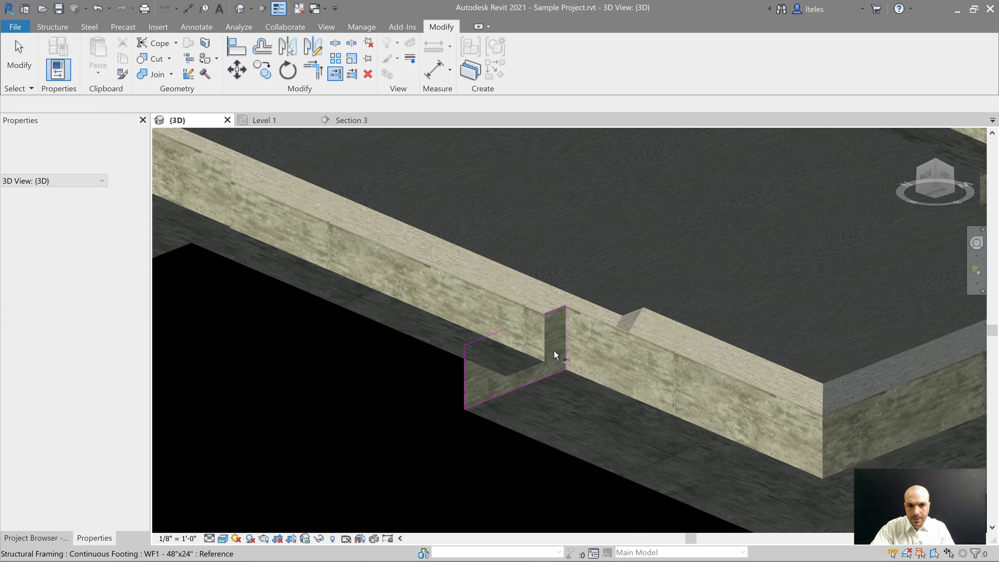
{"action": "left_click", "coordinate": [554, 342]}
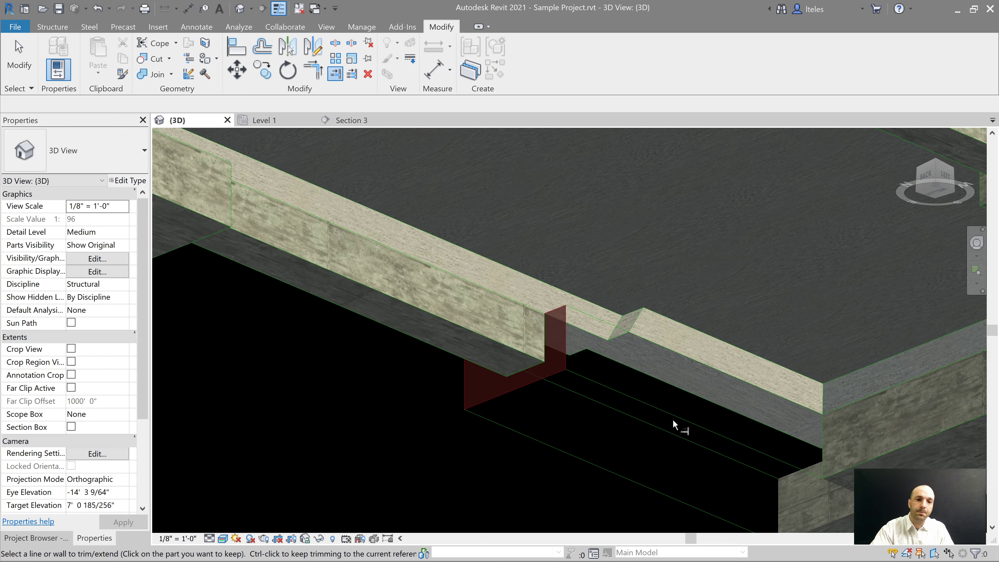
{"action": "left_click", "coordinate": [621, 378]}
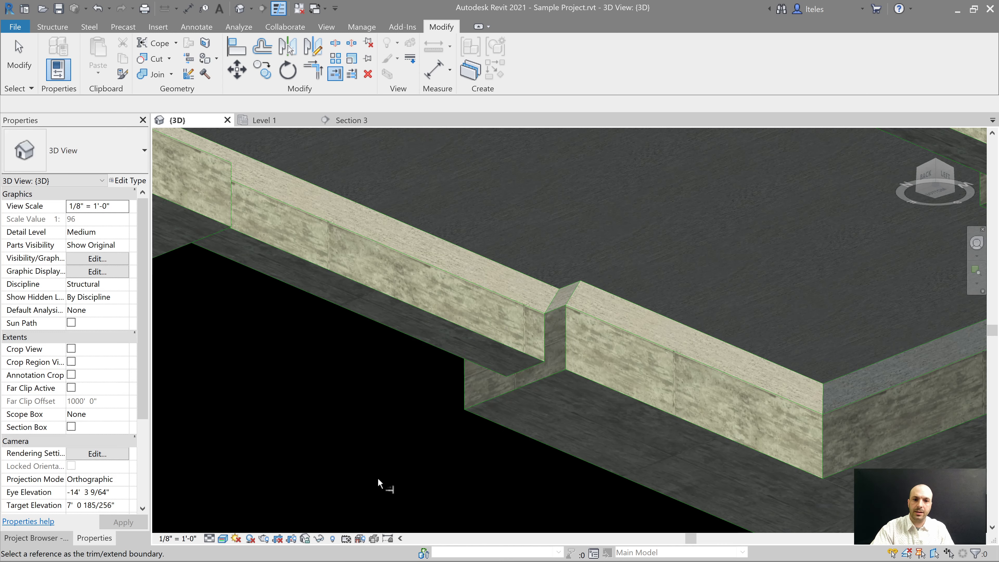
{"action": "key", "text": "Escape"}
{"action": "key", "text": "Escape"}
Examine the extended thickened slab edges from above, and select the short one where it meets the neighbouring slab edge at the footing step
{"action": "scroll", "coordinate": [379, 368], "scroll_direction": "down", "scroll_amount": 4}
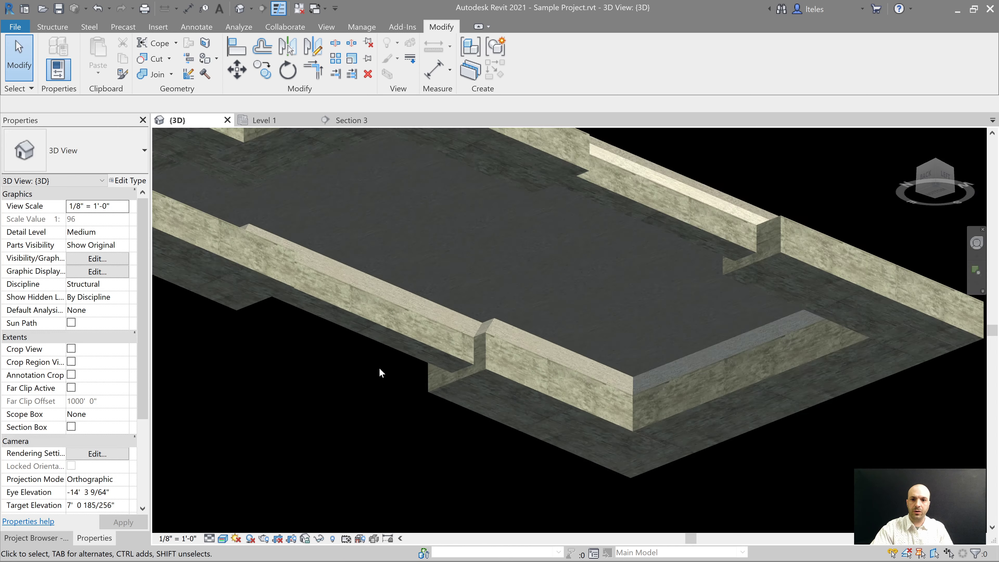
{"action": "scroll", "coordinate": [379, 368], "scroll_direction": "up", "scroll_amount": 2}
{"action": "middle_click_drag", "start_coordinate": [379, 368], "coordinate": [421, 445], "text": "shift"}
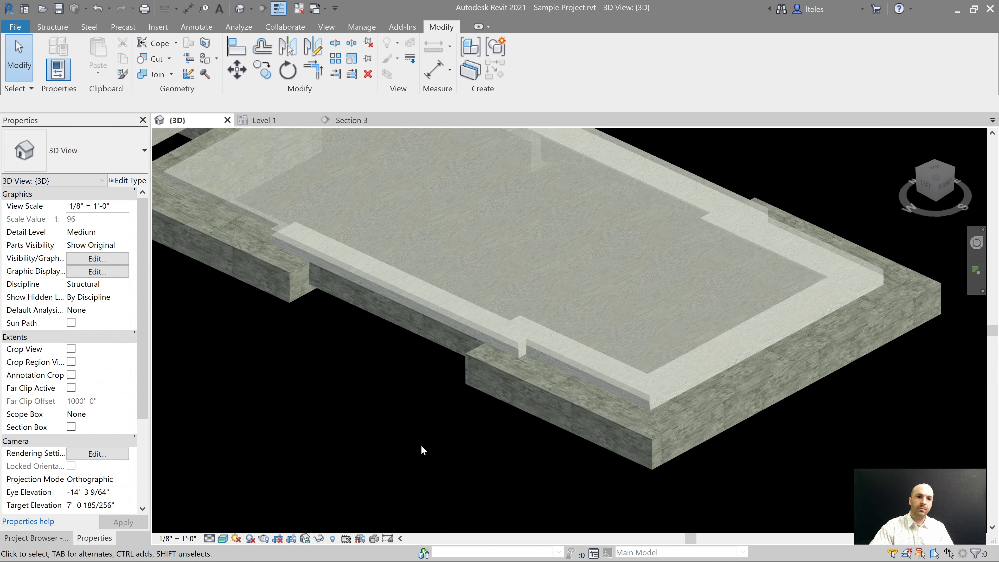
{"action": "middle_click_drag", "start_coordinate": [371, 424], "coordinate": [391, 457]}
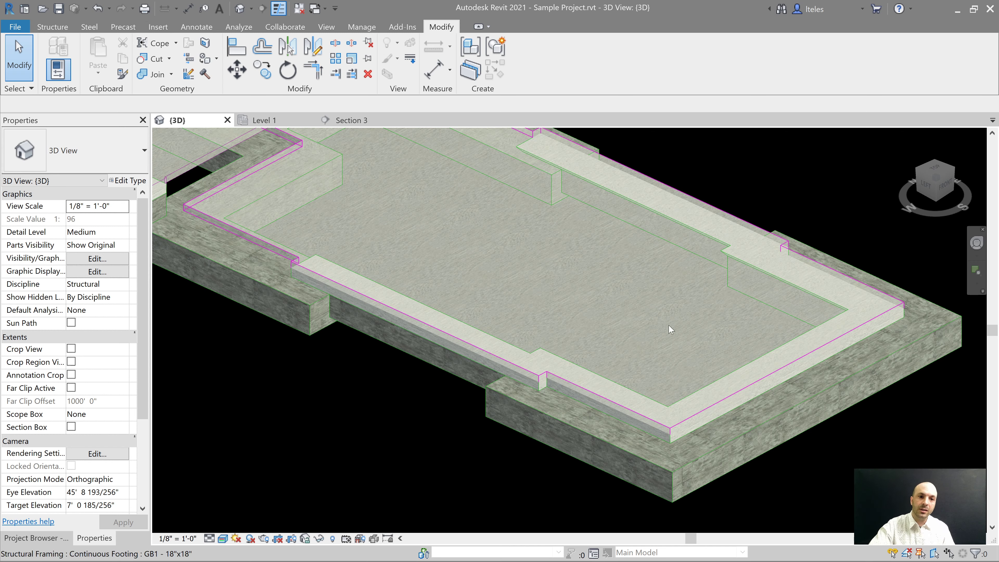
{"action": "middle_click_drag", "start_coordinate": [691, 286], "coordinate": [809, 424]}
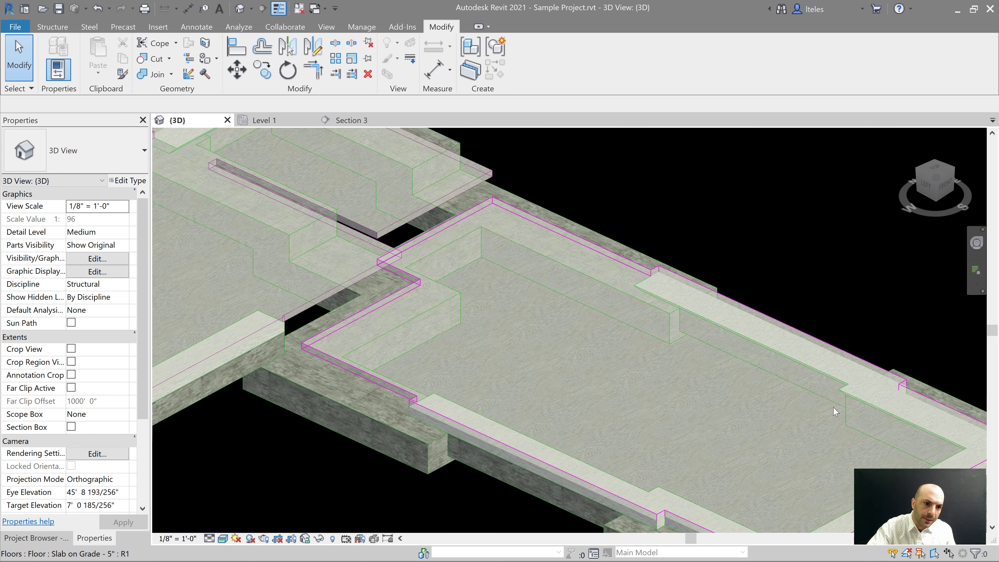
{"action": "left_click", "coordinate": [771, 419]}
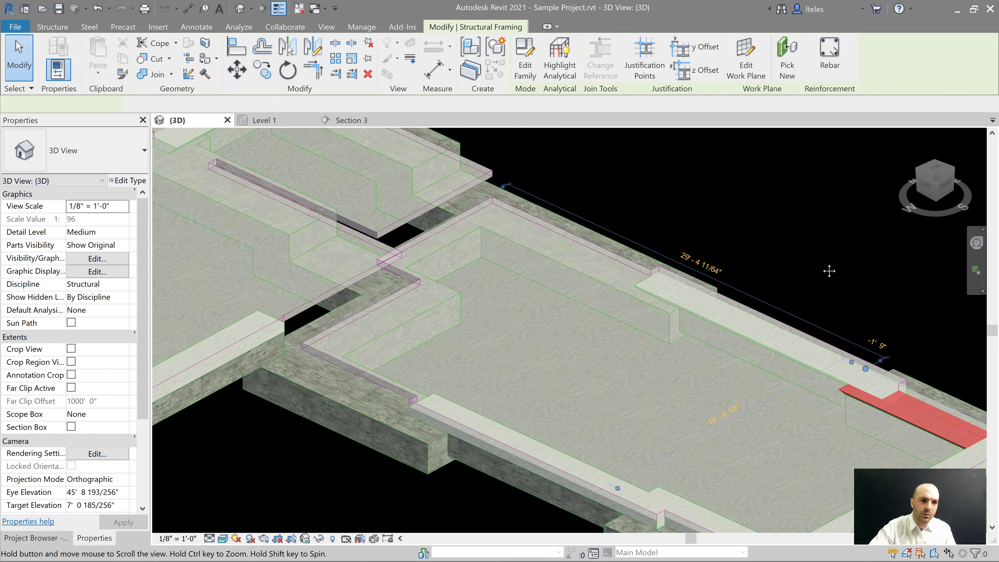
{"action": "middle_click_drag", "start_coordinate": [837, 267], "coordinate": [819, 267]}
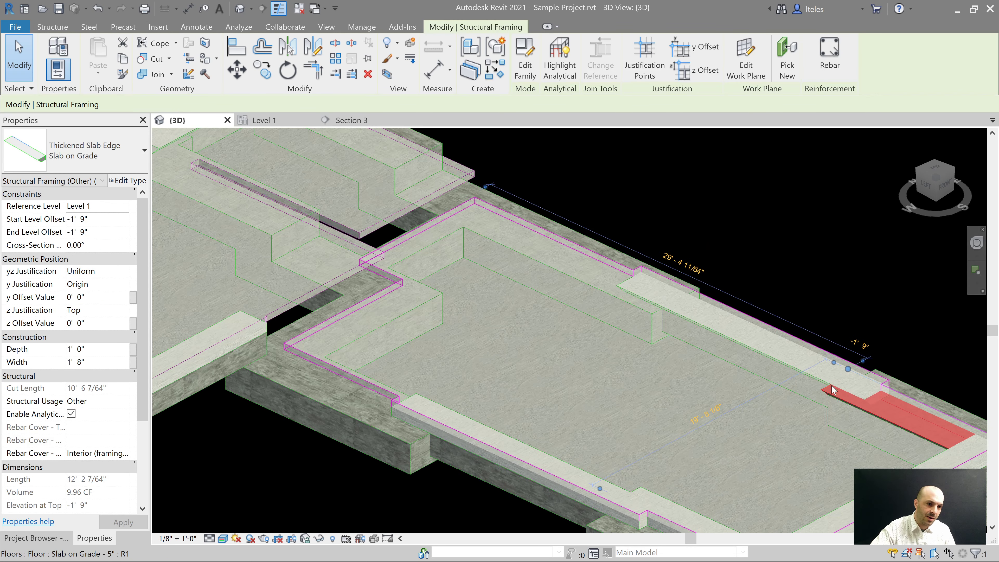
{"action": "middle_click_drag", "start_coordinate": [873, 354], "coordinate": [767, 287]}
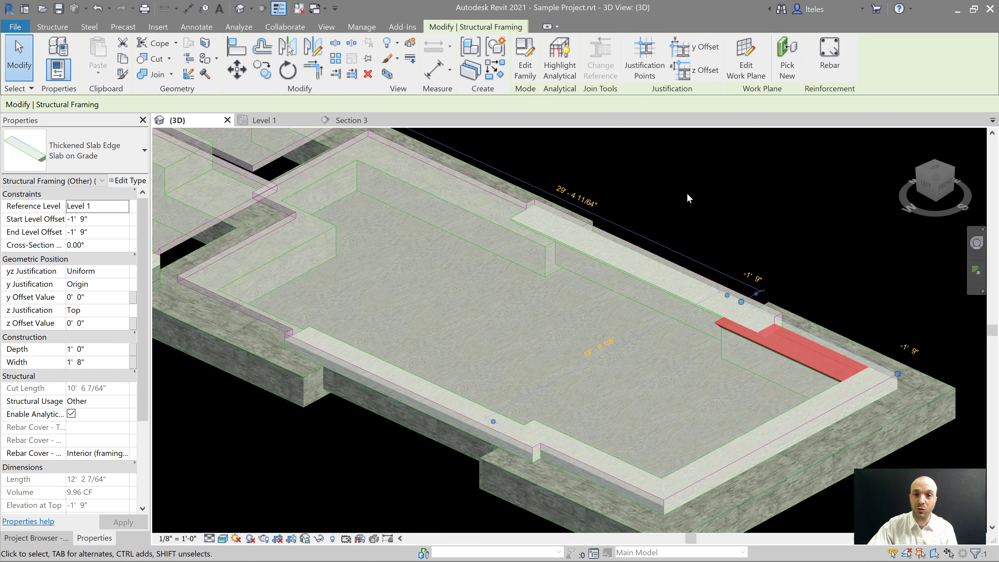
Create a similar thickened slab edge and place it along the remaining short slab edge beside the stepped footing
{"action": "middle_click_drag", "start_coordinate": [644, 186], "coordinate": [716, 228]}
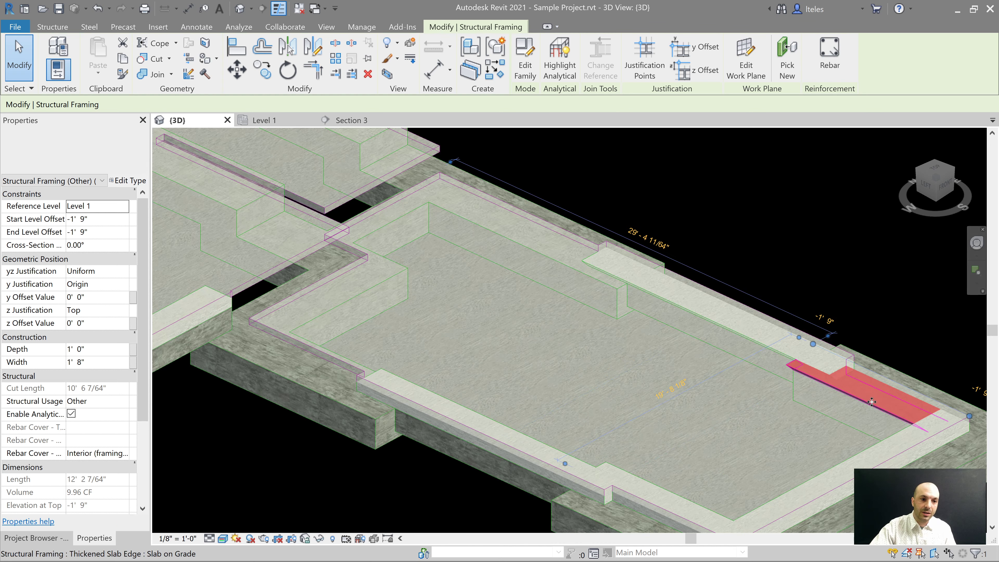
{"action": "right_click", "coordinate": [872, 401]}
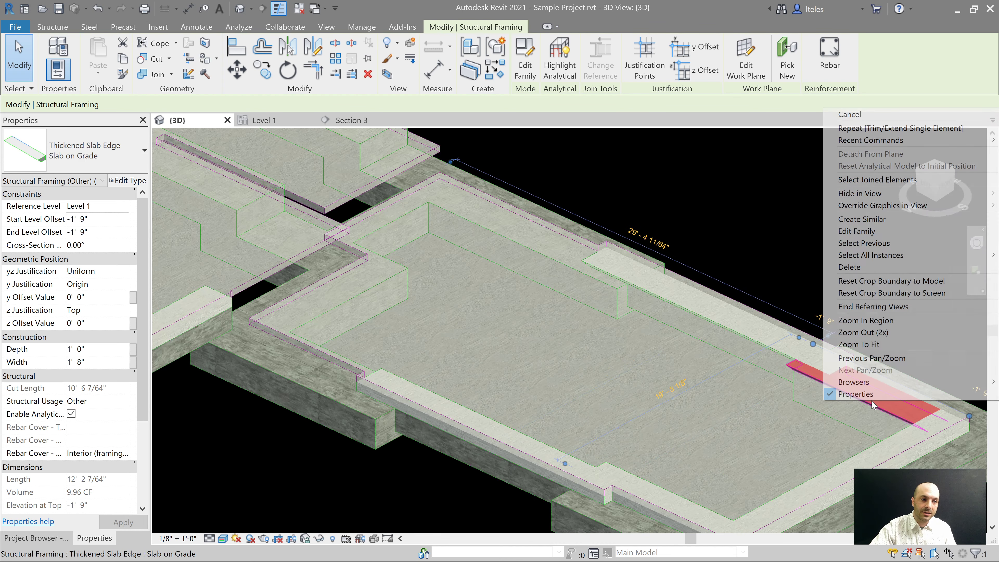
{"action": "left_click", "coordinate": [858, 219]}
{"action": "scroll", "coordinate": [595, 182], "scroll_direction": "up", "scroll_amount": 2}
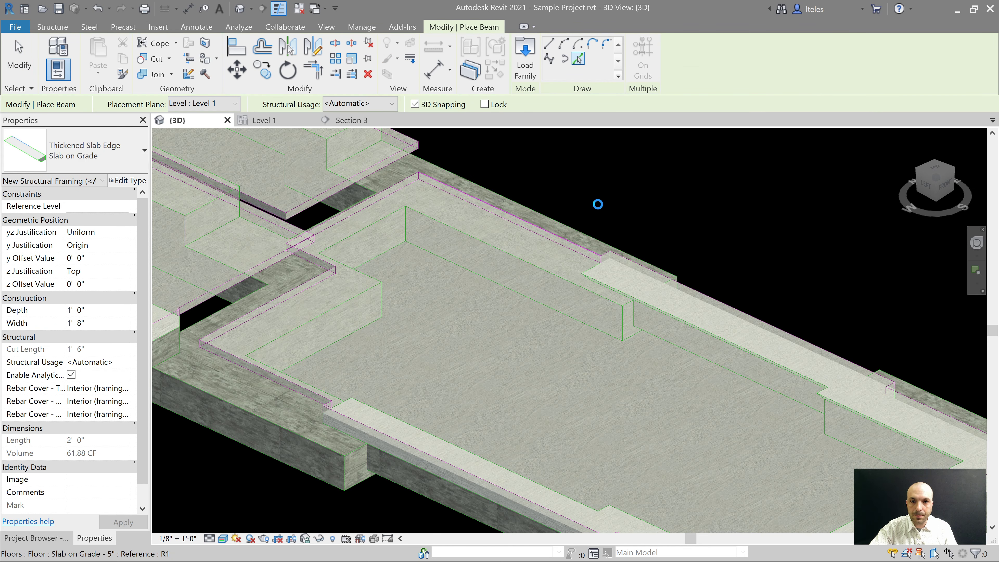
Extend the new thickened slab edge to the stepped footing's vertical end face from below, and leave the Trim/Extend command
{"action": "middle_click_drag", "start_coordinate": [736, 273], "coordinate": [633, 359], "text": "shift"}
{"action": "key", "text": "e"}
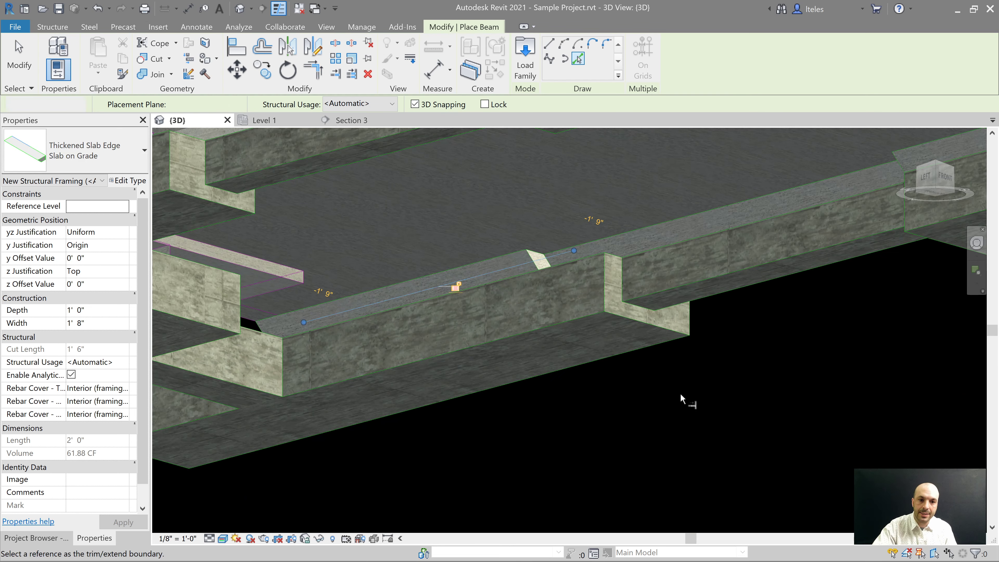
{"action": "left_click", "coordinate": [680, 322]}
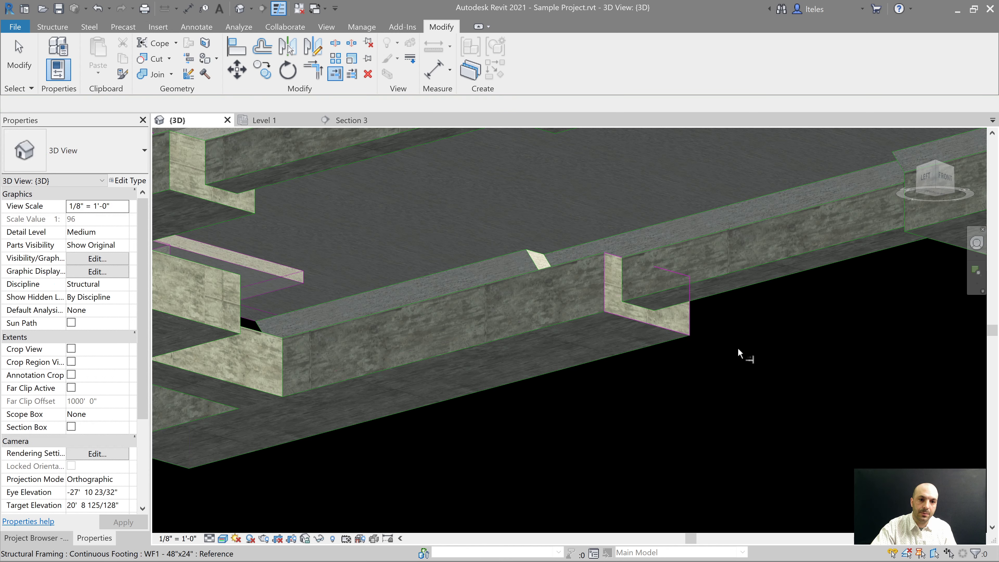
{"action": "left_click", "coordinate": [523, 257]}
{"action": "key", "text": "Escape"}
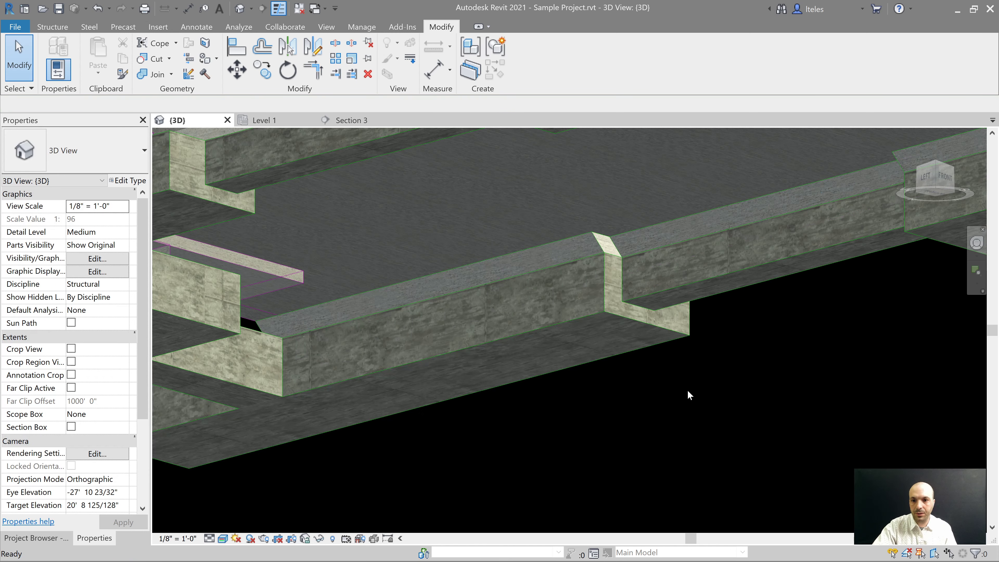
Examine the transition between the lower and upper slabs from above, selecting the upper slab to see its extent and clearing the selection
{"action": "middle_click_drag", "start_coordinate": [688, 395], "coordinate": [502, 387], "text": "shift"}
{"action": "middle_click_drag", "start_coordinate": [541, 249], "coordinate": [645, 412], "text": "shift"}
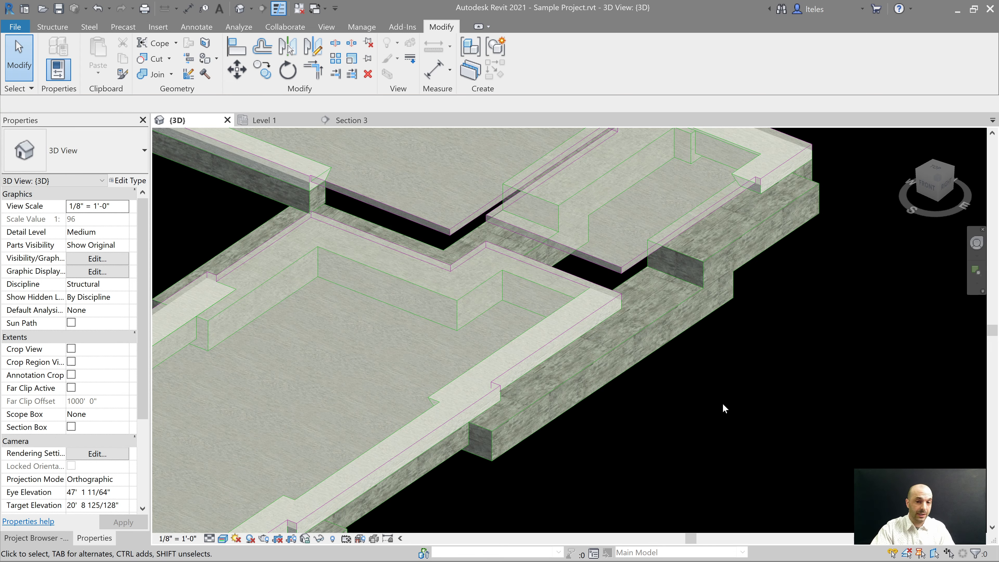
{"action": "middle_click_drag", "start_coordinate": [699, 403], "coordinate": [776, 419]}
{"action": "middle_click_drag", "start_coordinate": [440, 312], "coordinate": [435, 310], "text": "shift"}
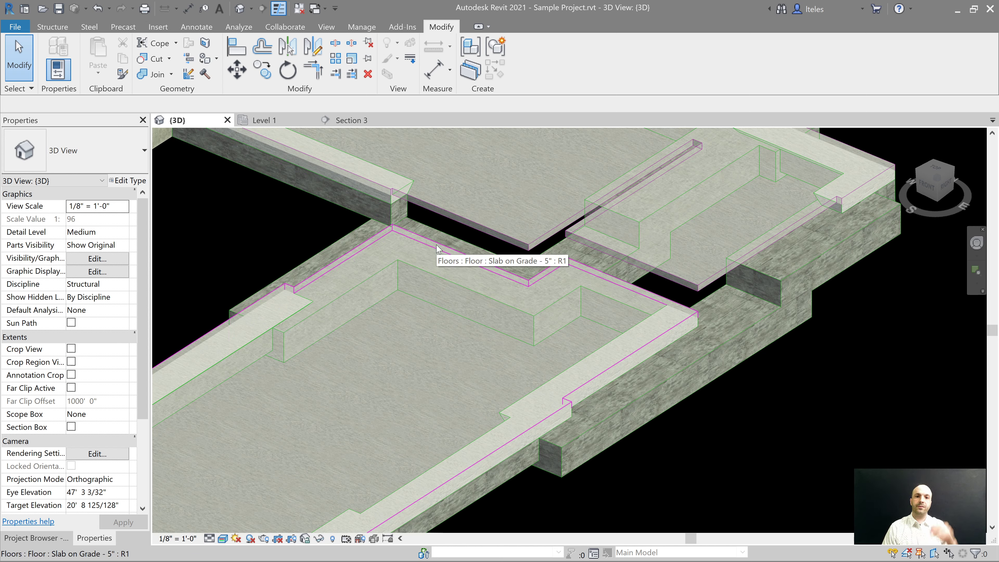
{"action": "left_click", "coordinate": [766, 251]}
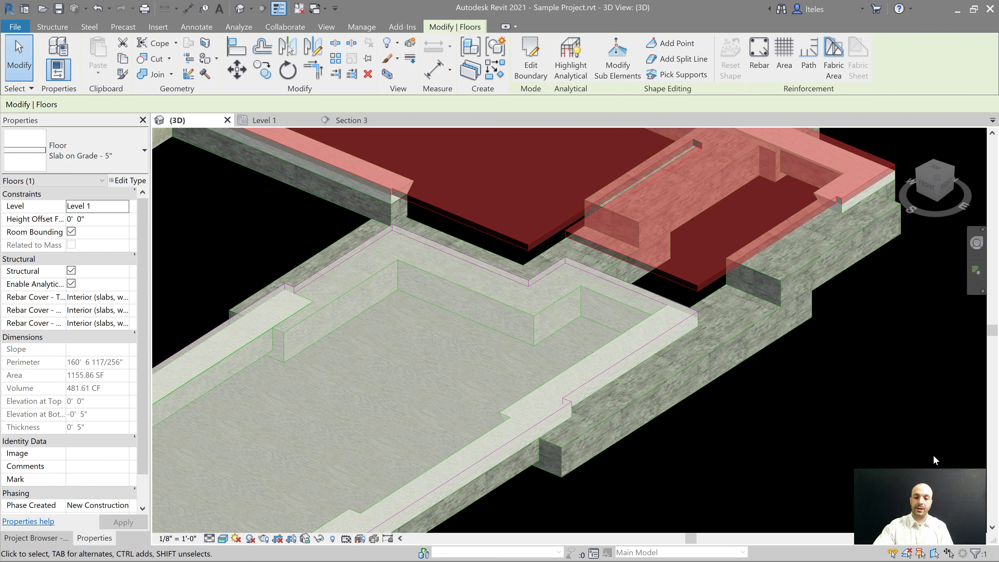
{"action": "key", "text": "Escape"}
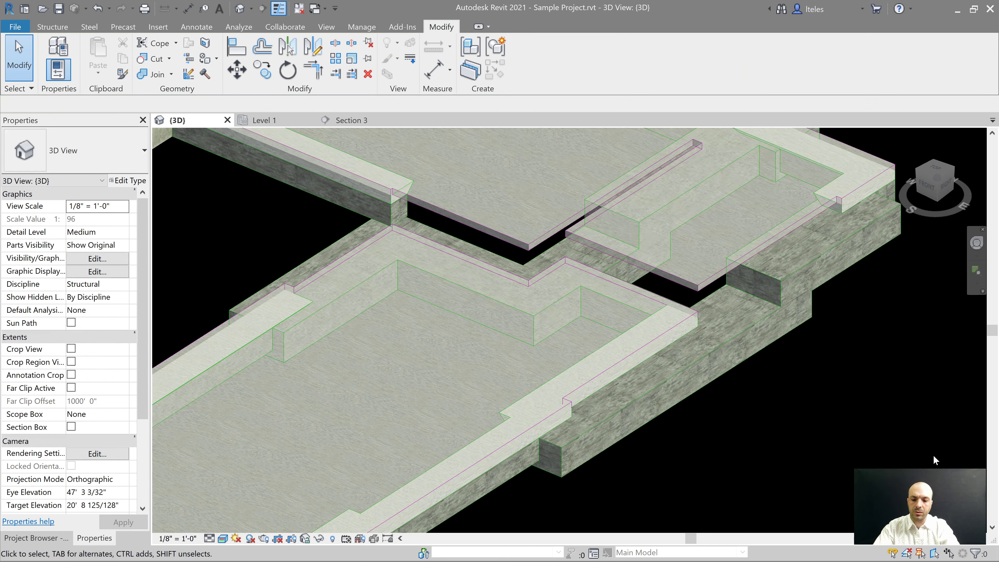
Turn on the Walls category in the 3D view's visibility overrides
{"action": "key", "text": "v"}
{"action": "key", "text": "v"}
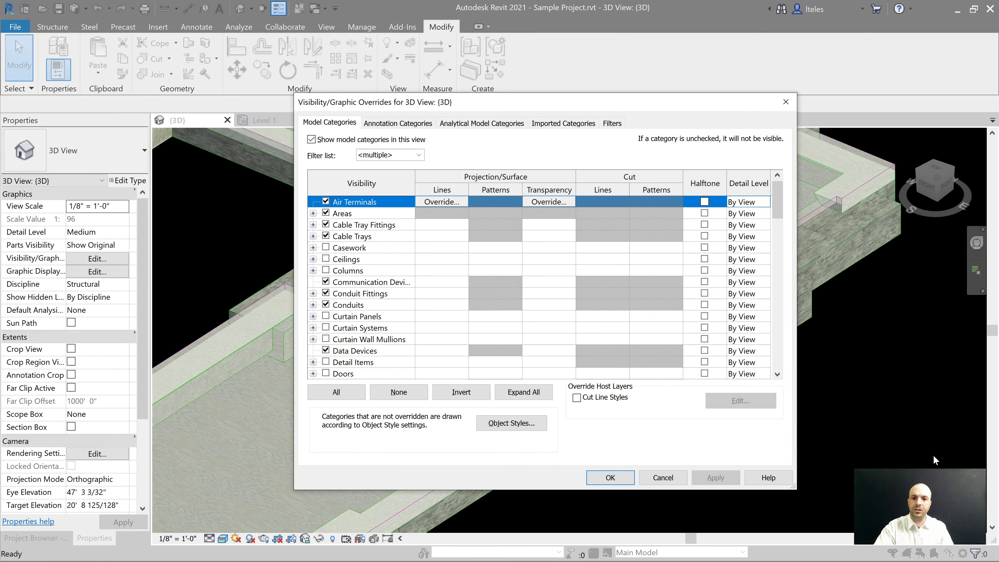
{"action": "key", "text": "w"}
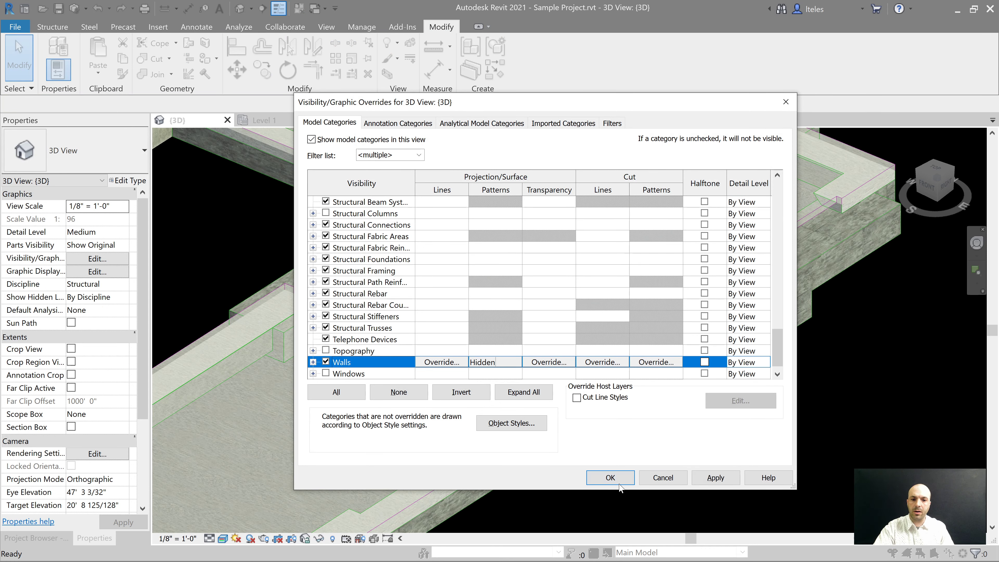
{"action": "left_click", "coordinate": [619, 485]}
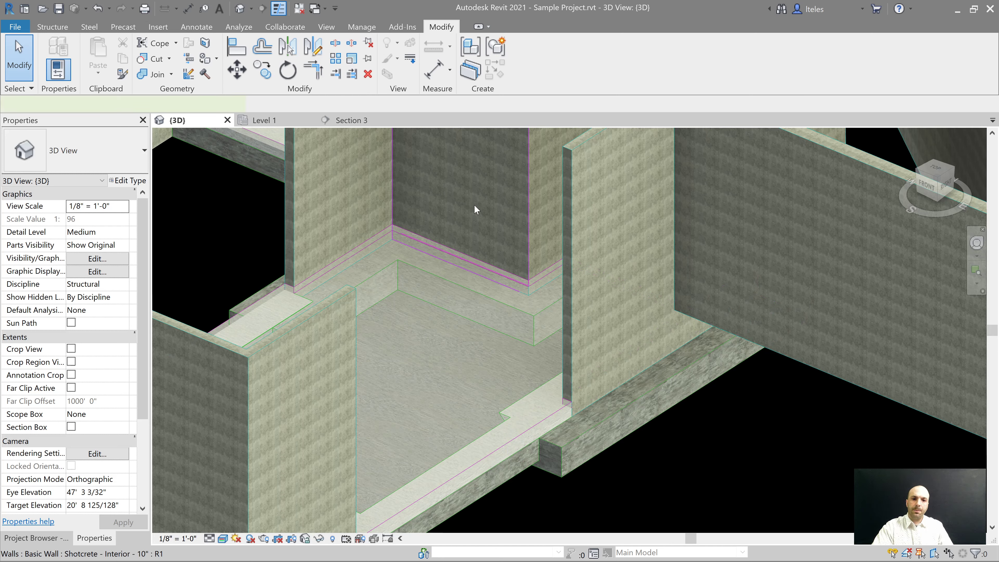
Select the short interior shotcrete wall at the slab transition together with the continuous footing below it, and isolate both with a selection box
{"action": "left_click", "coordinate": [474, 205]}
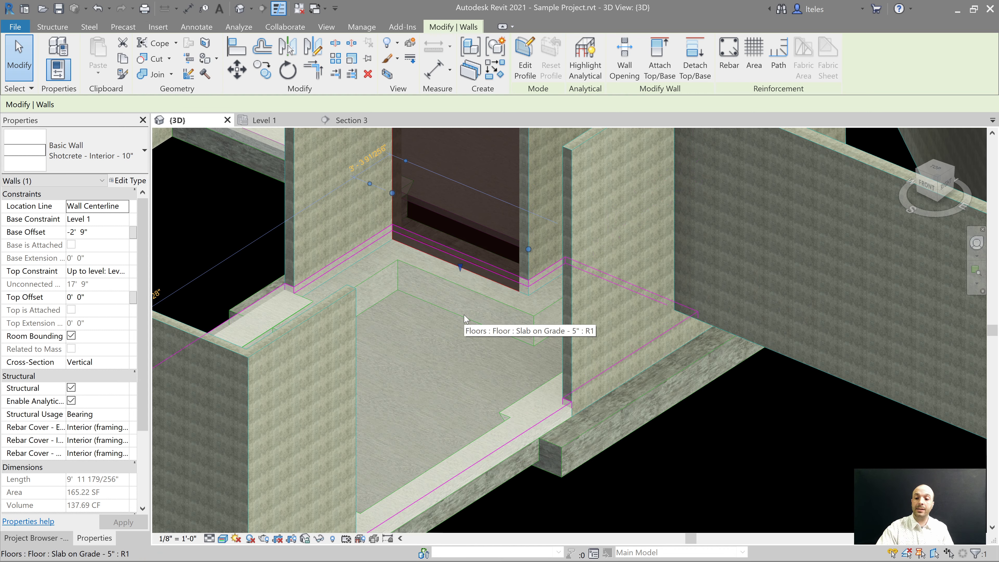
{"action": "key", "text": "Tab"}
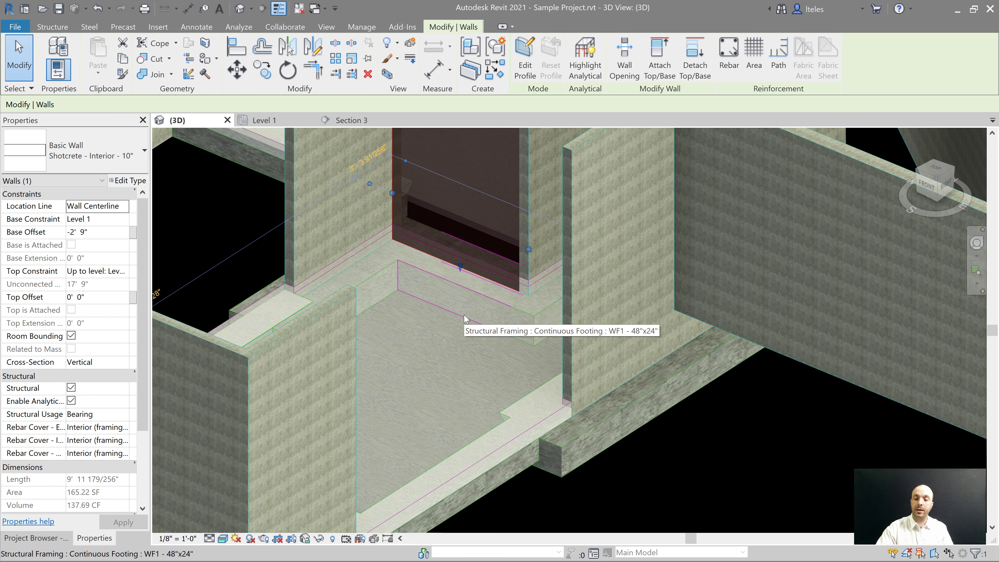
{"action": "left_click", "coordinate": [465, 317], "text": "ctrl"}
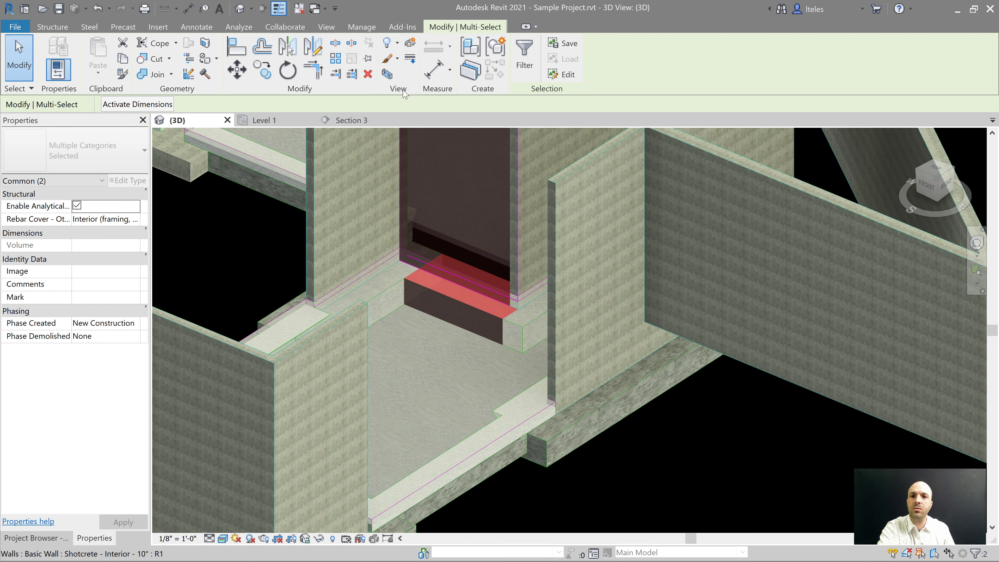
{"action": "left_click", "coordinate": [386, 74]}
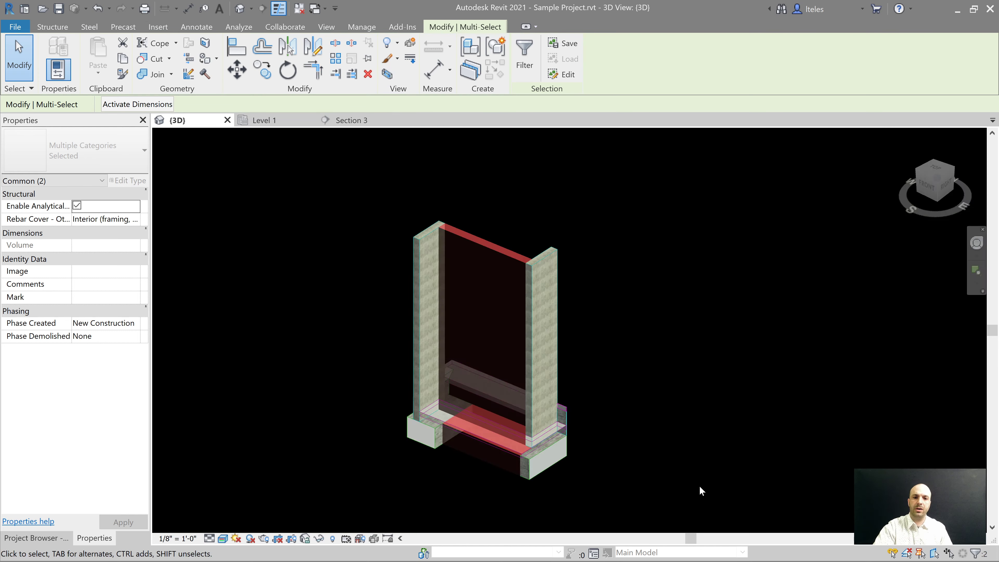
Examine the isolated wall, slabs and footing from both sides at close range, and select the continuous footing under the wall
{"action": "scroll", "coordinate": [451, 491], "scroll_direction": "up", "scroll_amount": 2}
{"action": "left_click", "coordinate": [498, 493]}
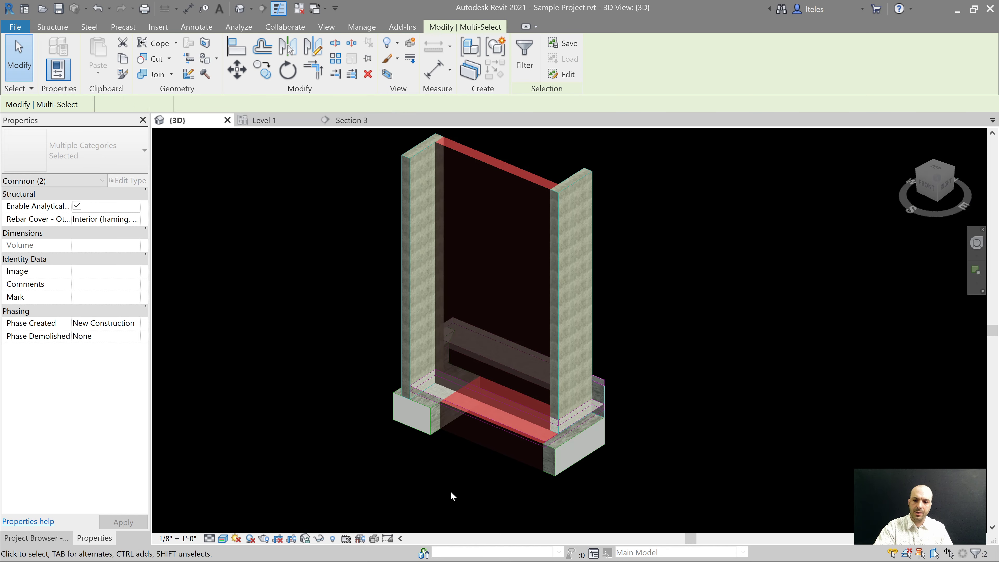
{"action": "middle_click_drag", "start_coordinate": [494, 490], "coordinate": [820, 342], "text": "shift"}
{"action": "left_click", "coordinate": [455, 474]}
{"action": "scroll", "coordinate": [446, 484], "scroll_direction": "up", "scroll_amount": 4}
{"action": "left_click", "coordinate": [370, 474]}
{"action": "scroll", "coordinate": [496, 371], "scroll_direction": "down", "scroll_amount": 2}
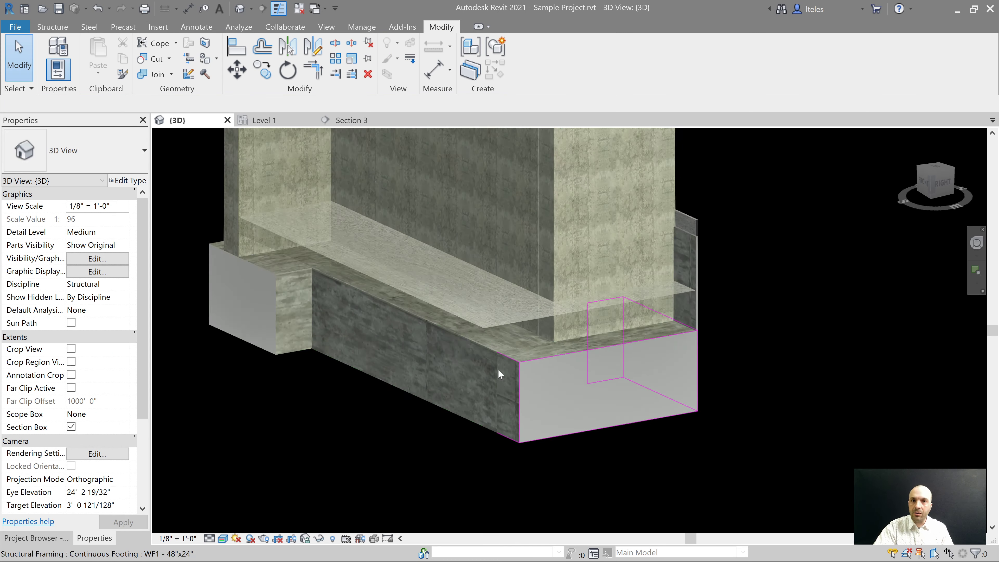
{"action": "middle_click_drag", "start_coordinate": [745, 384], "coordinate": [407, 330], "text": "shift"}
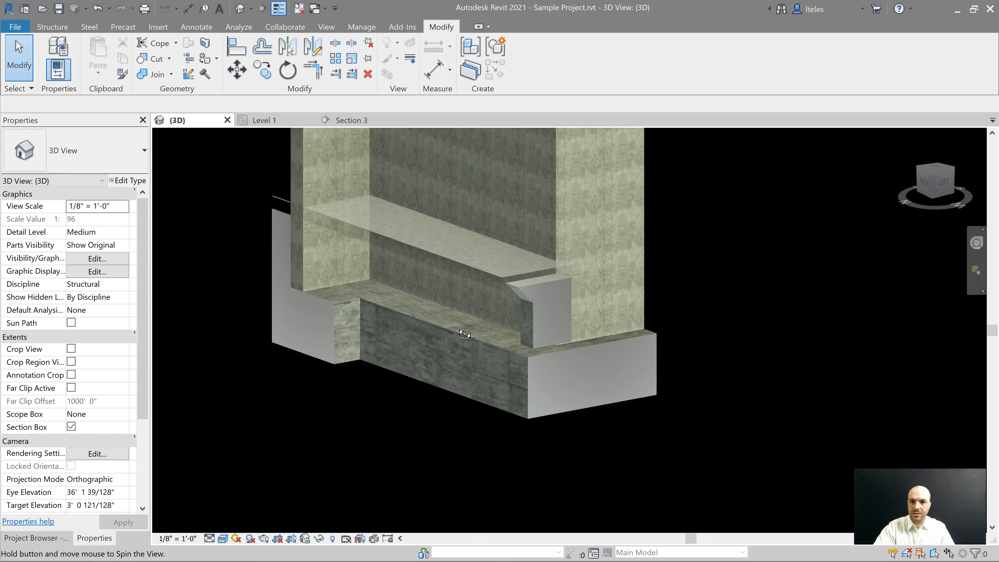
{"action": "left_click", "coordinate": [441, 386]}
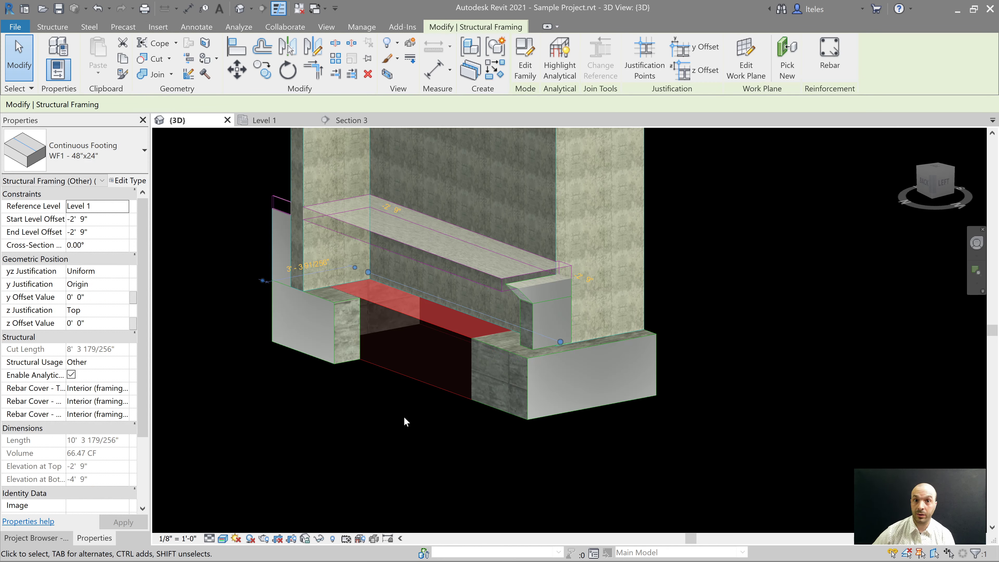